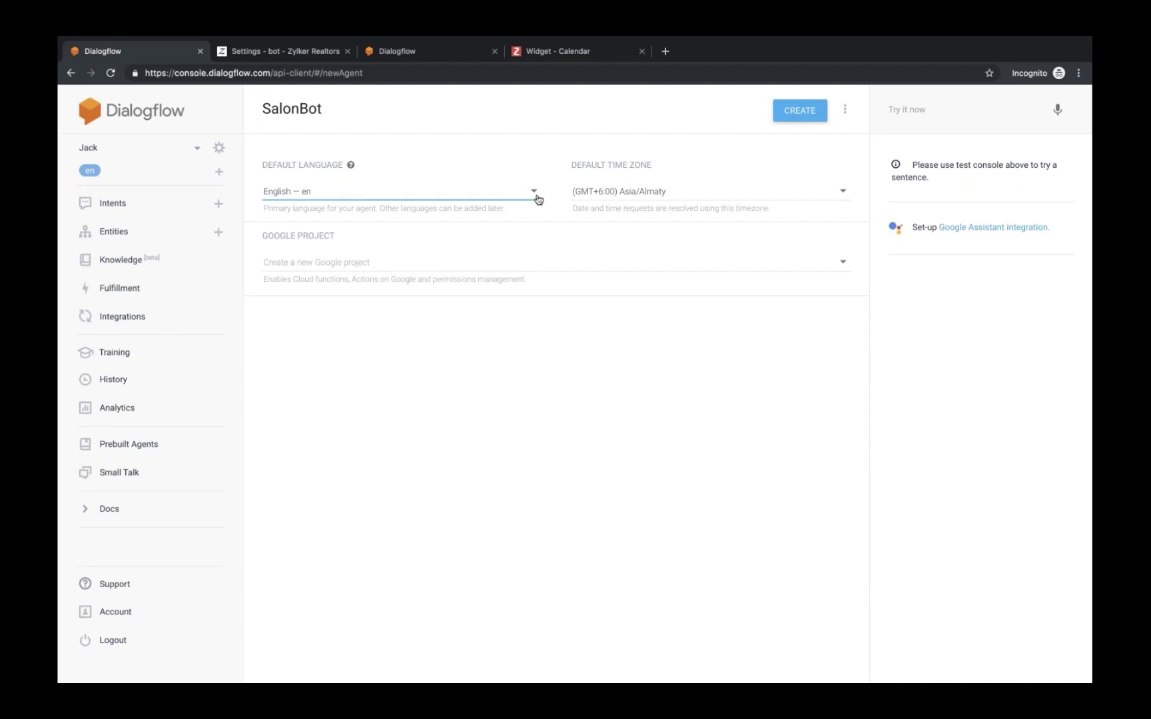
- Create the SalonBot agent with English as the language, the (GMT+5:30) Asia/Colombo time zone and the existing Google project salonbot-cnoywx
{"action": "left_click", "coordinate": [315, 197]}
{"action": "left_click", "coordinate": [677, 197]}
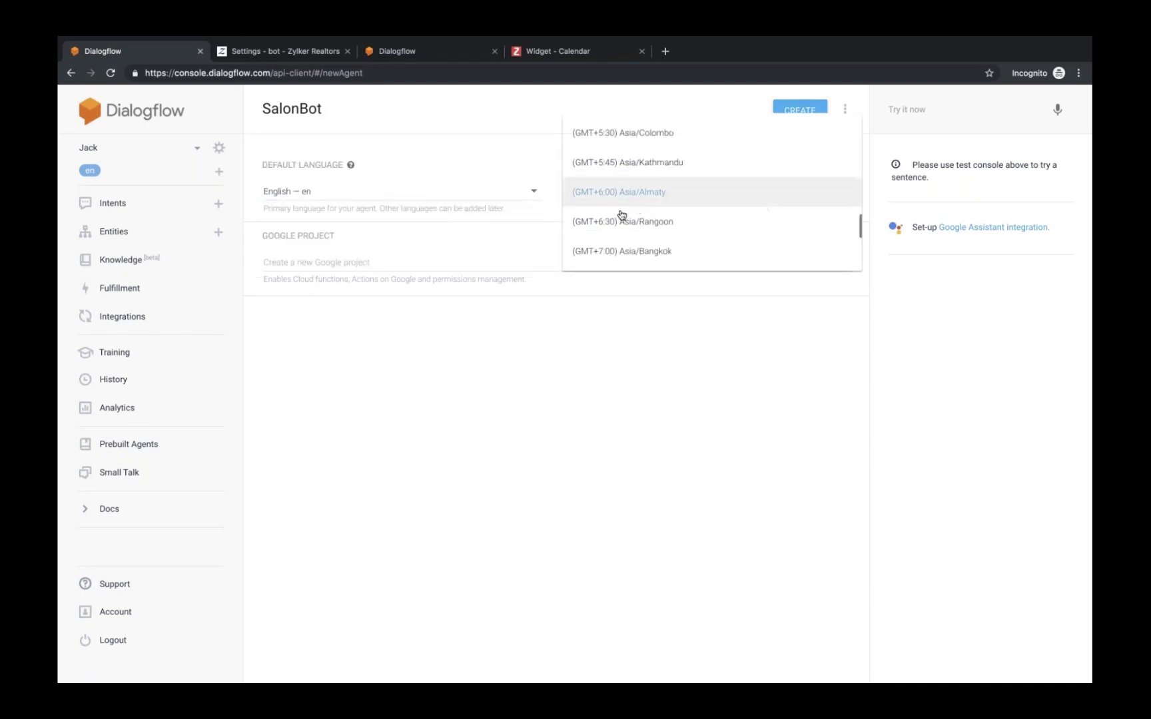
{"action": "left_click", "coordinate": [636, 143]}
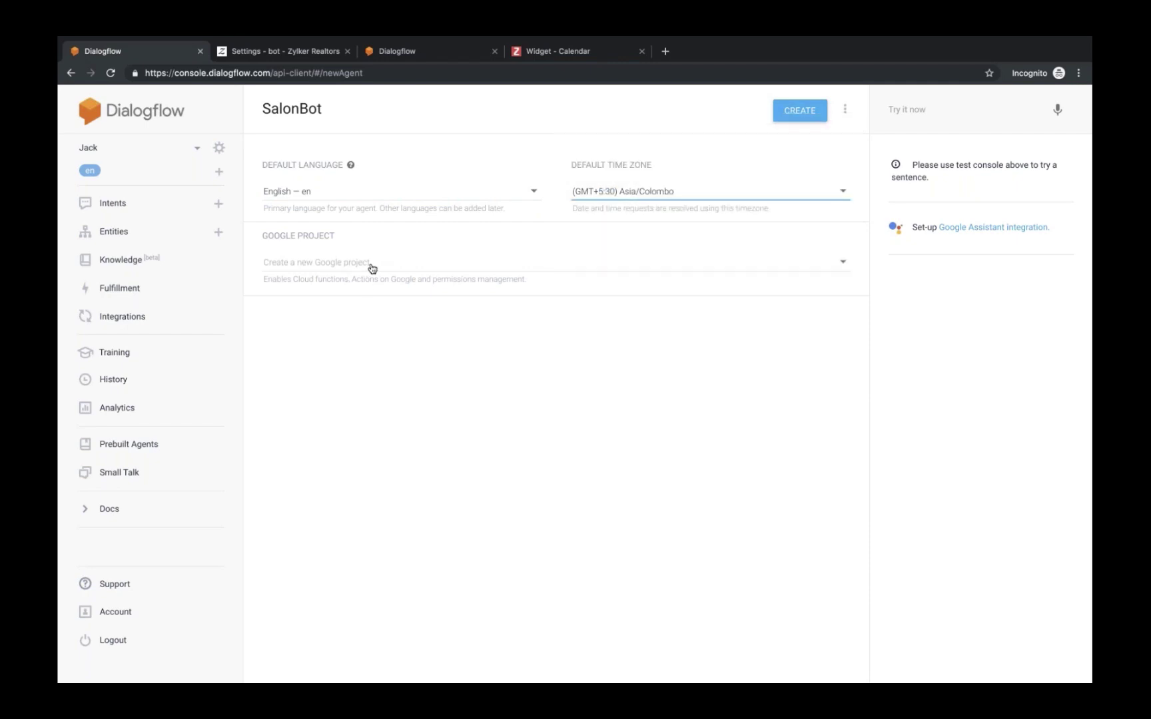
{"action": "left_click", "coordinate": [844, 267]}
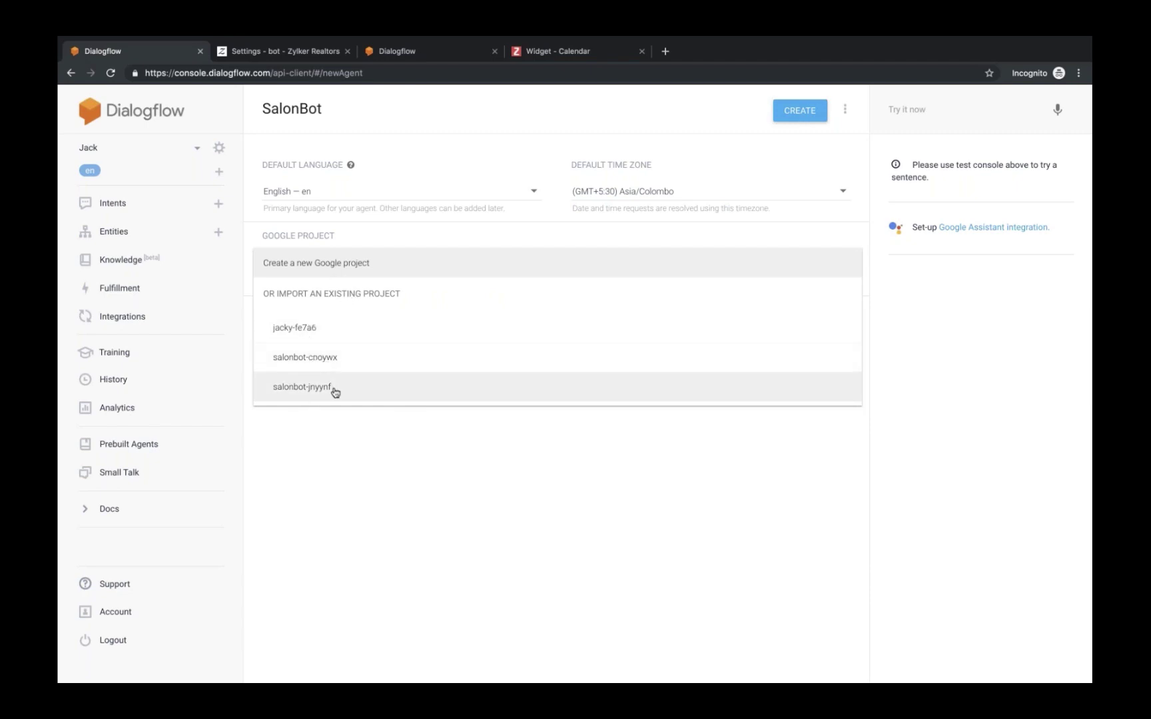
{"action": "left_click", "coordinate": [317, 362]}
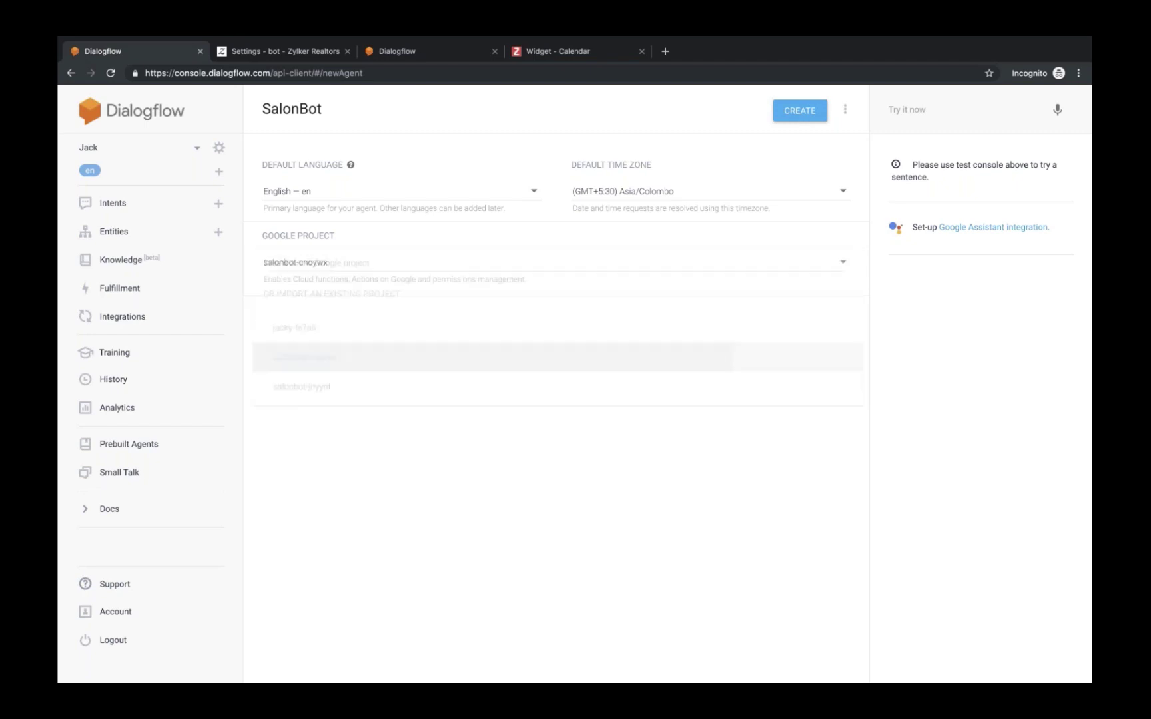
{"action": "left_click", "coordinate": [794, 113]}
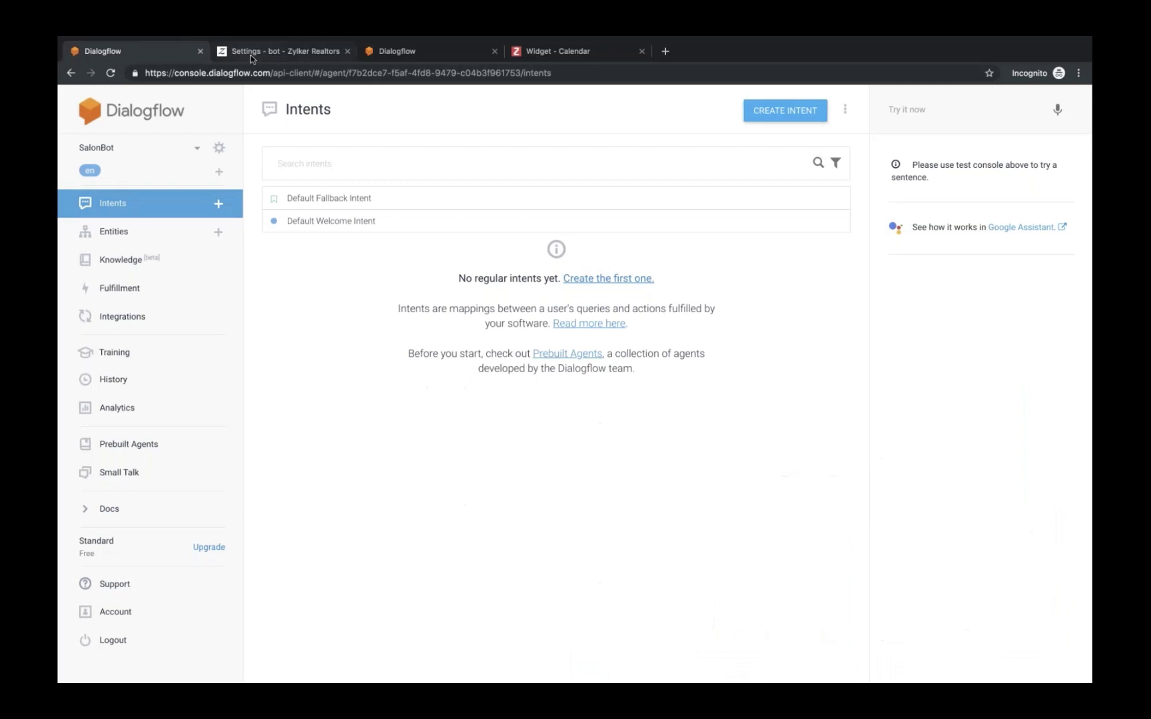
- Switch to Zoho SalesIQ and start adding a new bot in the Zobot settings
{"action": "left_click", "coordinate": [251, 54]}
{"action": "left_click", "coordinate": [117, 143]}
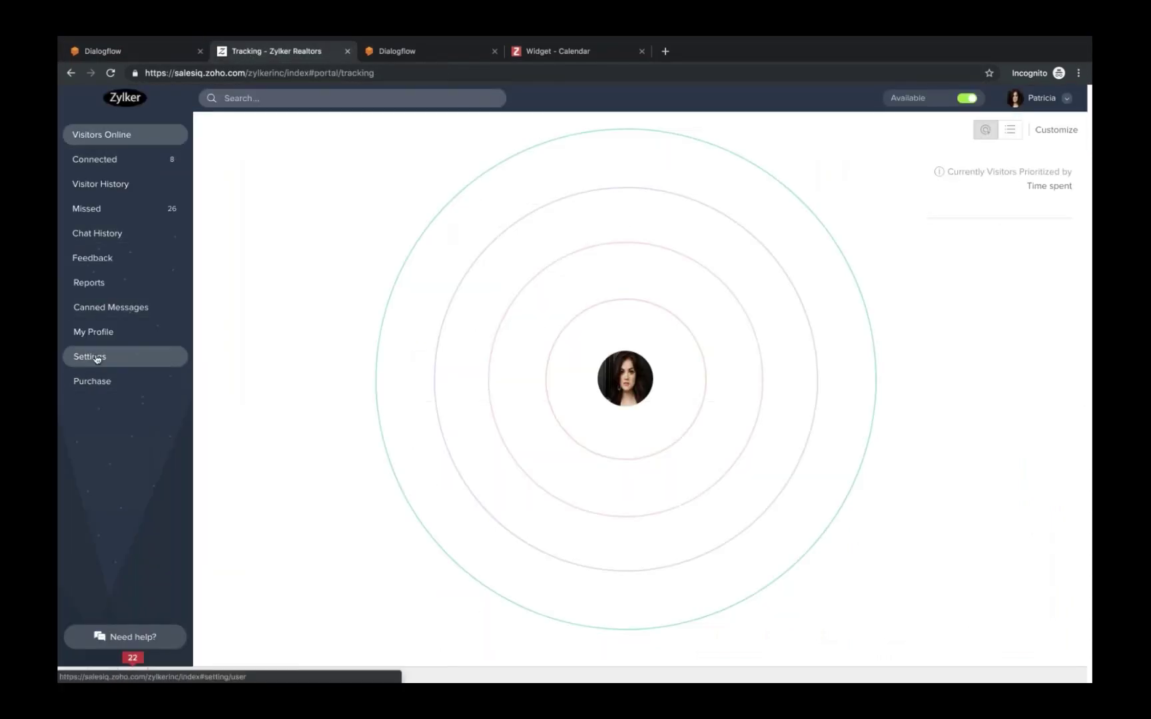
{"action": "left_click", "coordinate": [96, 357]}
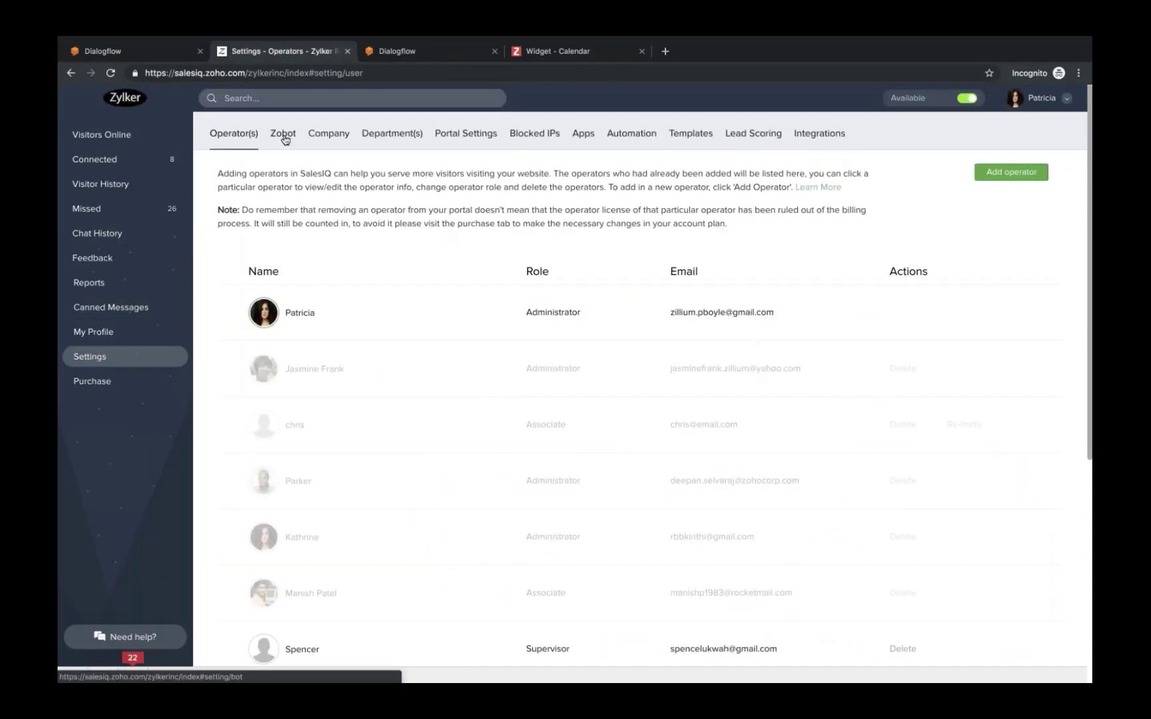
{"action": "left_click", "coordinate": [283, 136]}
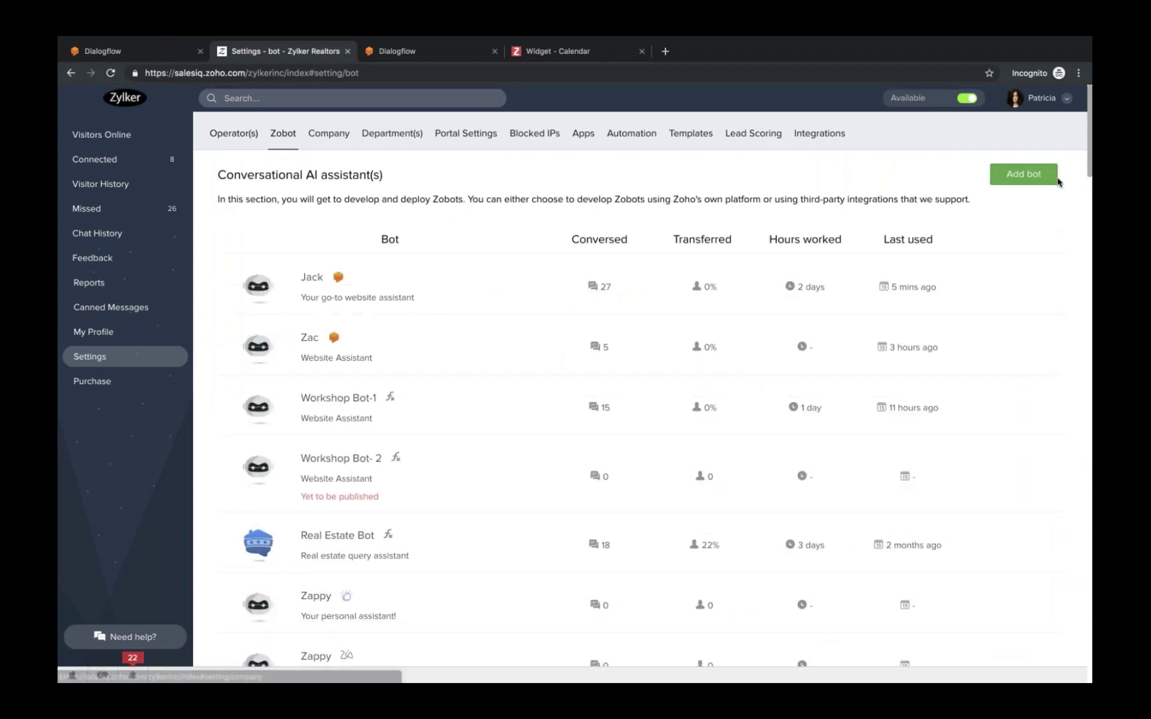
{"action": "left_click", "coordinate": [1039, 175]}
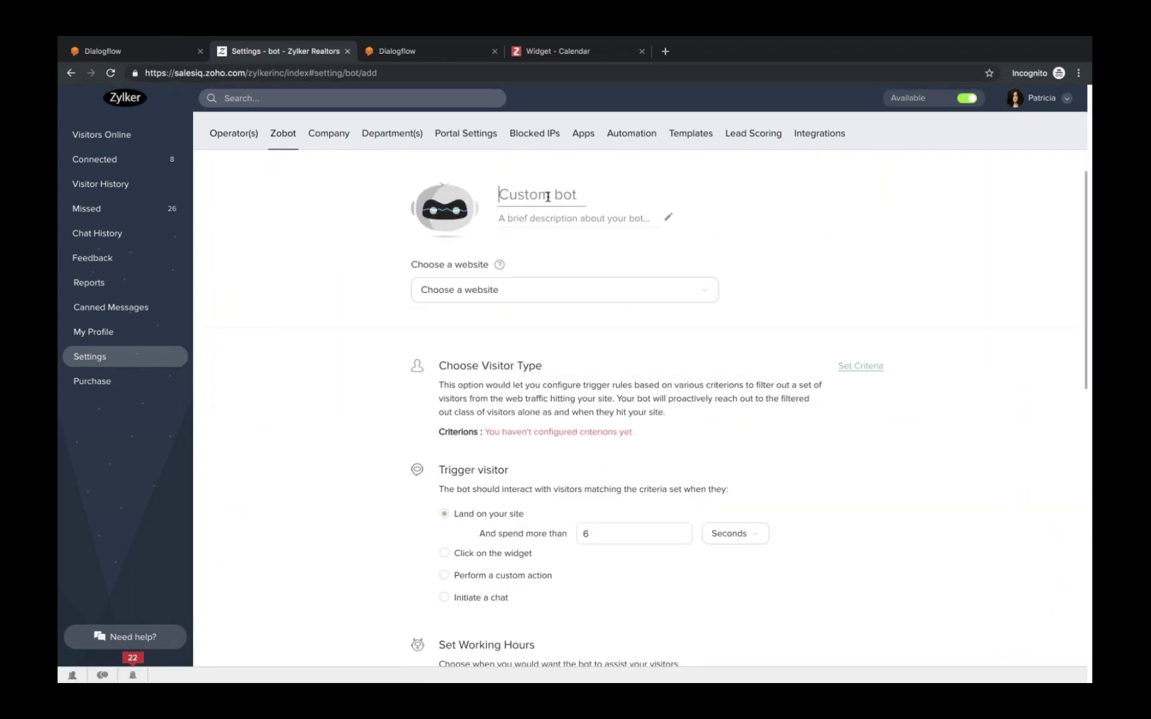
- Name the bot "Jack" and describe it as "Website Assitant"
{"action": "type", "text": "Jack"}
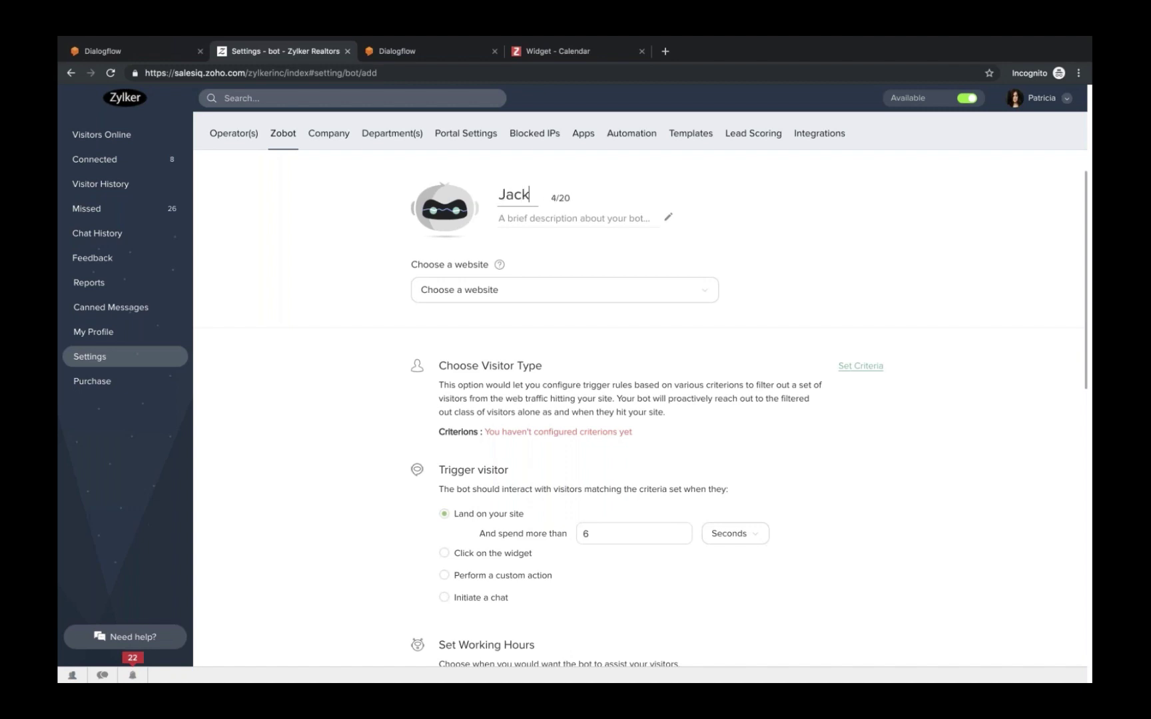
{"action": "left_click", "coordinate": [544, 217]}
{"action": "type", "text": "Web"}
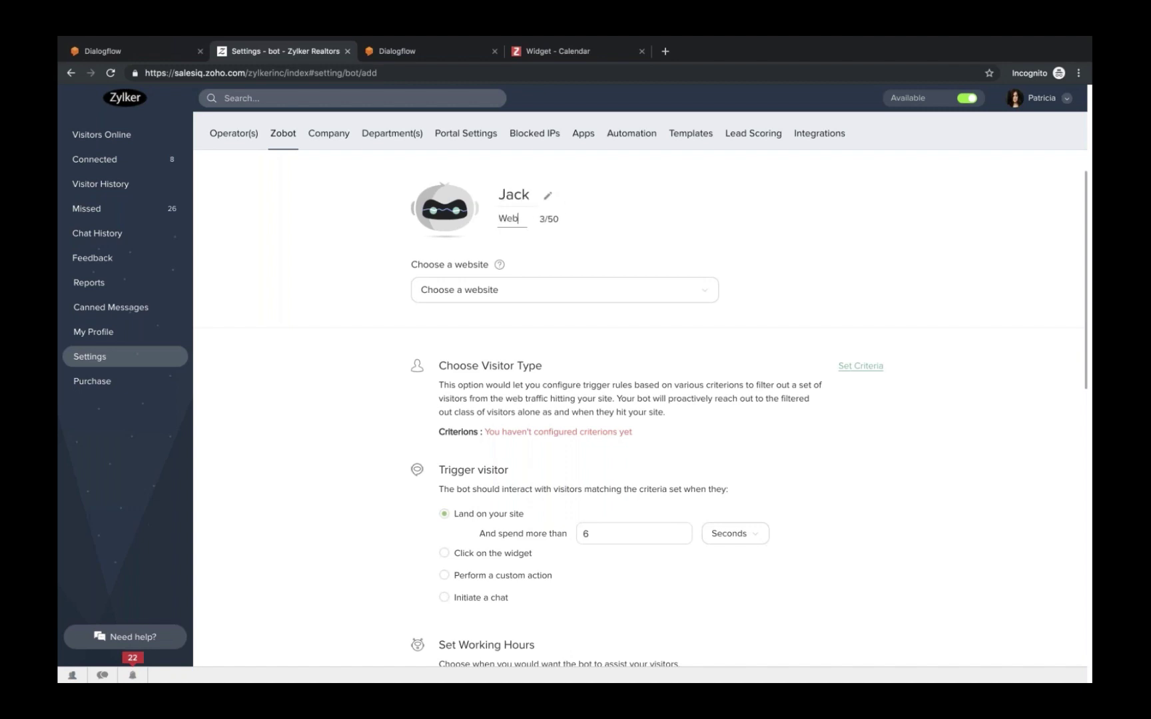
{"action": "type", "text": "site Assitant"}
- Choose zylkerfashions as the bot's website
{"action": "left_click", "coordinate": [530, 293]}
{"action": "scroll", "coordinate": [483, 367], "scroll_direction": "down", "scroll_amount": 1}
{"action": "scroll", "coordinate": [466, 360], "scroll_direction": "down", "scroll_amount": 1}
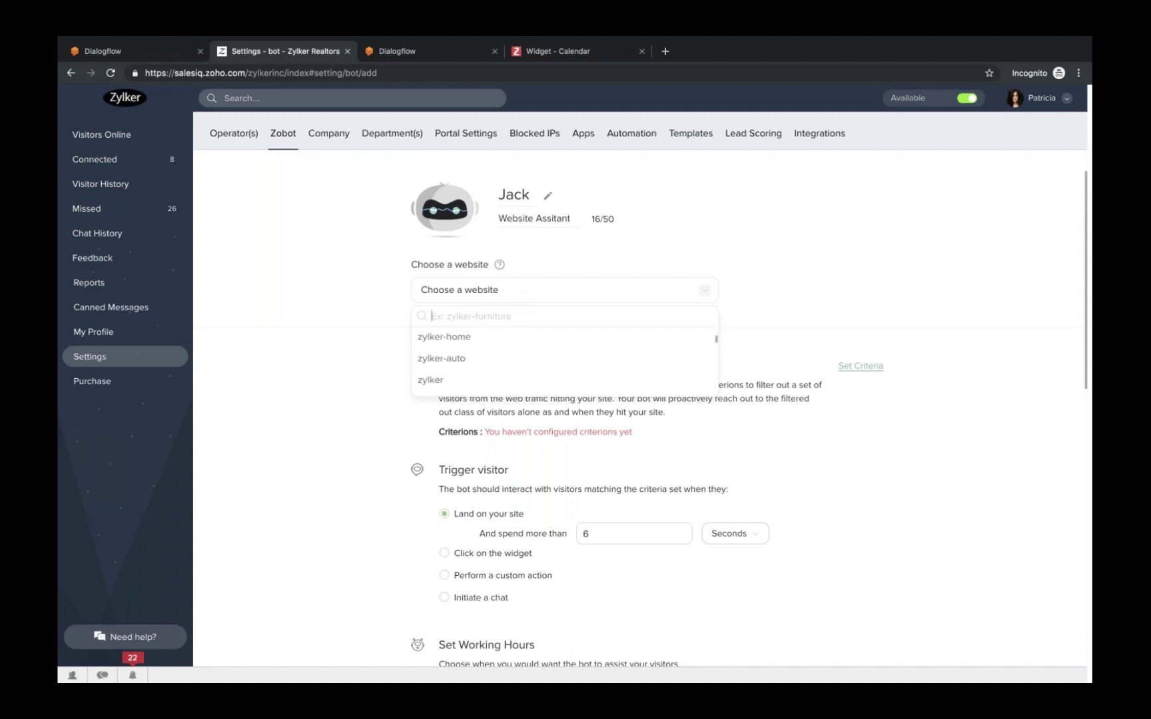
{"action": "scroll", "coordinate": [466, 360], "scroll_direction": "up", "scroll_amount": 1}
{"action": "left_click", "coordinate": [450, 351]}
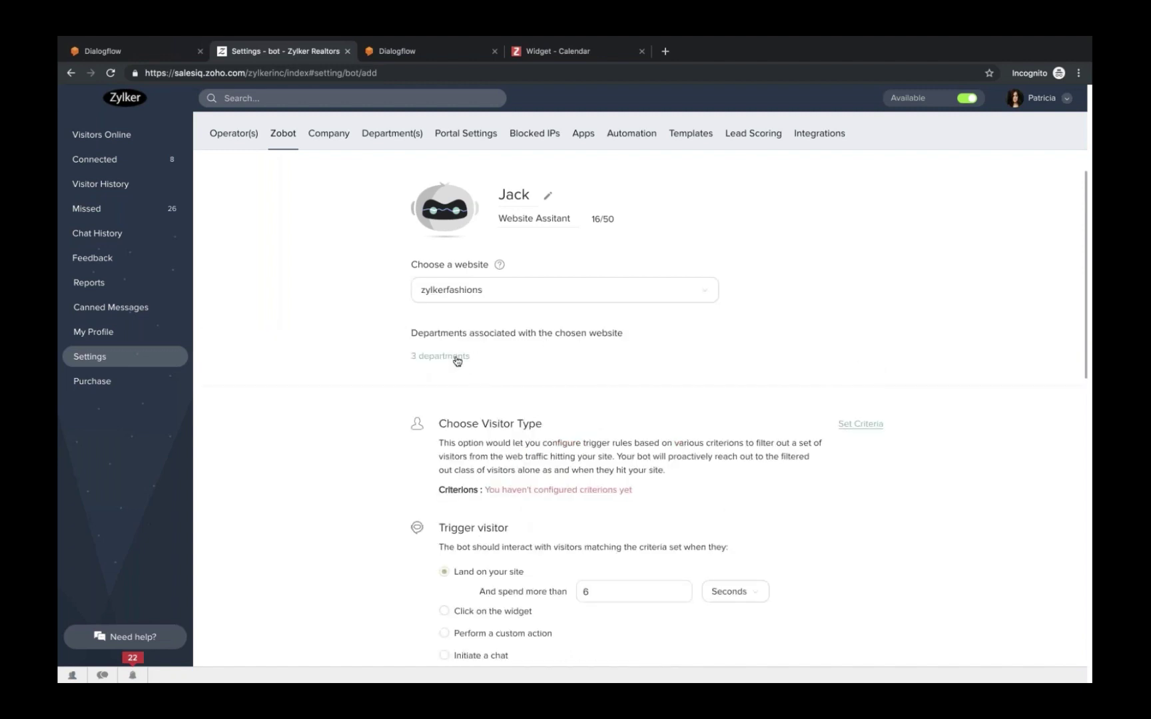
- Show the departments associated with the chosen website and toggle the Zylker and General Inquires departments
{"action": "left_click", "coordinate": [454, 362]}
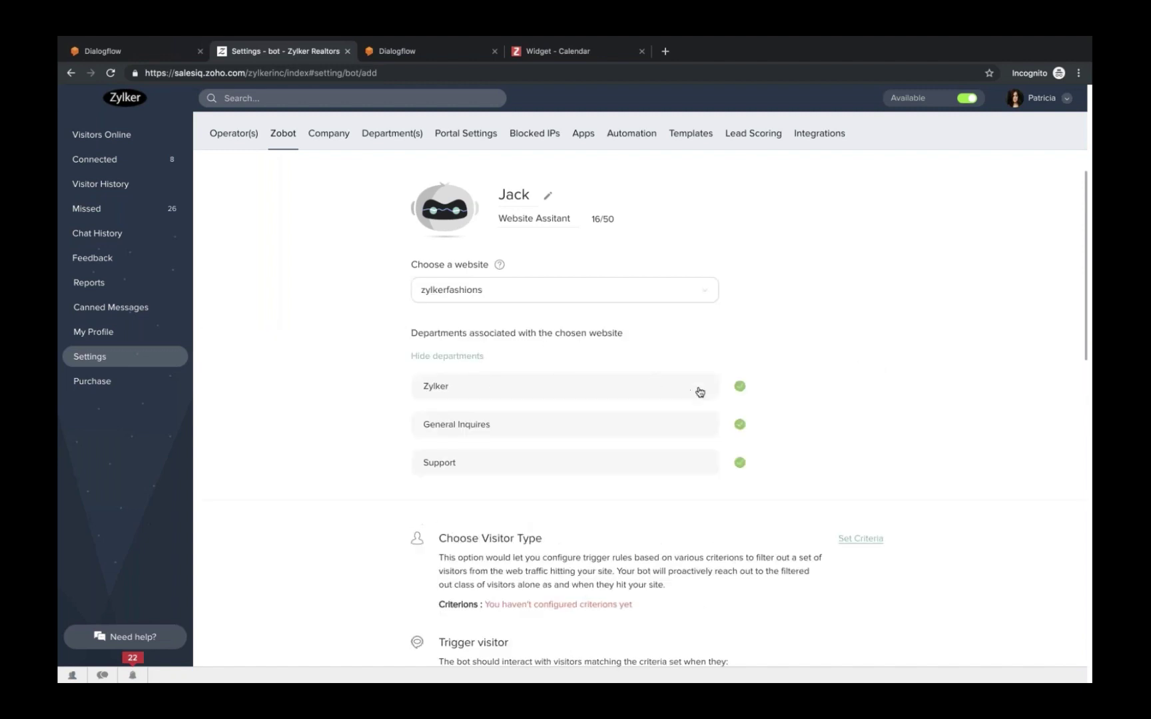
{"action": "scroll", "coordinate": [648, 441], "scroll_direction": "down", "scroll_amount": 3}
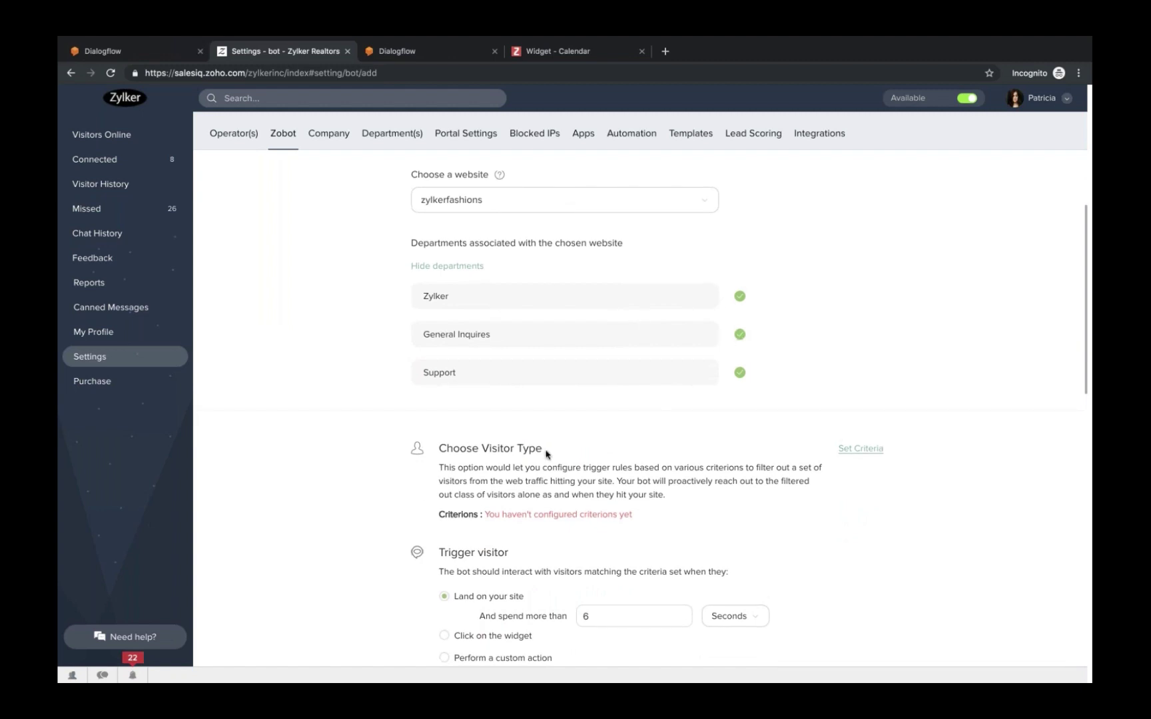
{"action": "scroll", "coordinate": [645, 442], "scroll_direction": "down", "scroll_amount": 3}
{"action": "scroll", "coordinate": [741, 276], "scroll_direction": "up", "scroll_amount": 2}
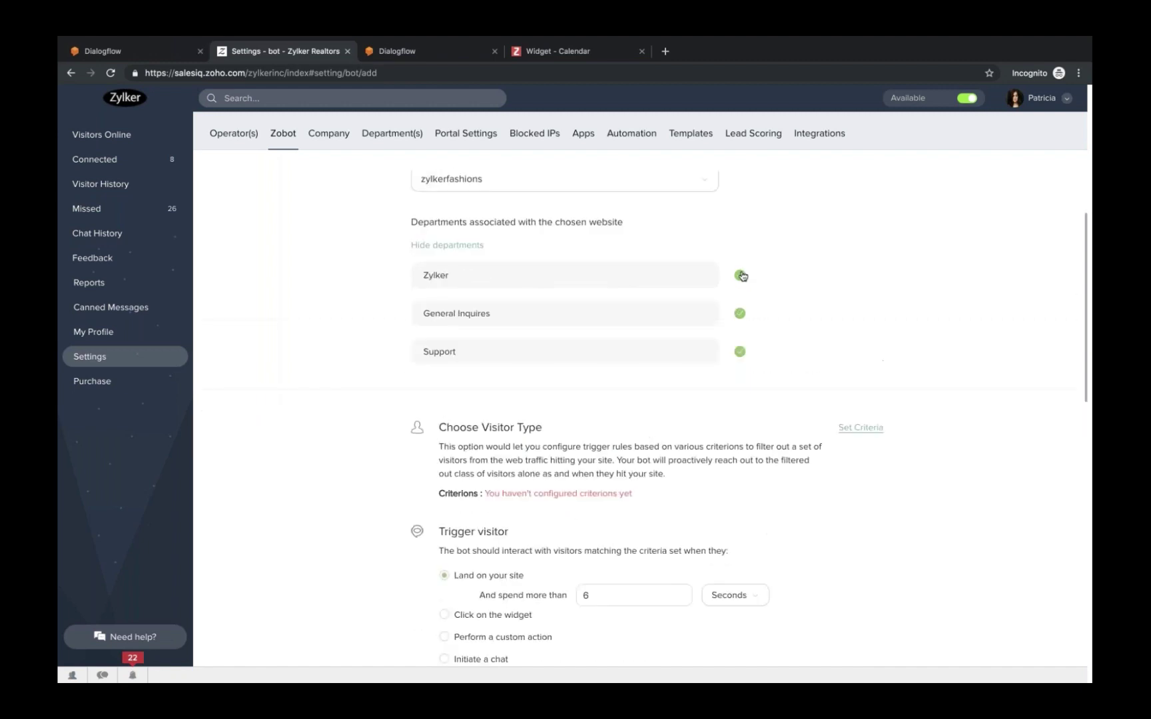
{"action": "left_click", "coordinate": [741, 274]}
{"action": "left_click", "coordinate": [739, 313]}
{"action": "scroll", "coordinate": [649, 442], "scroll_direction": "down", "scroll_amount": 5}
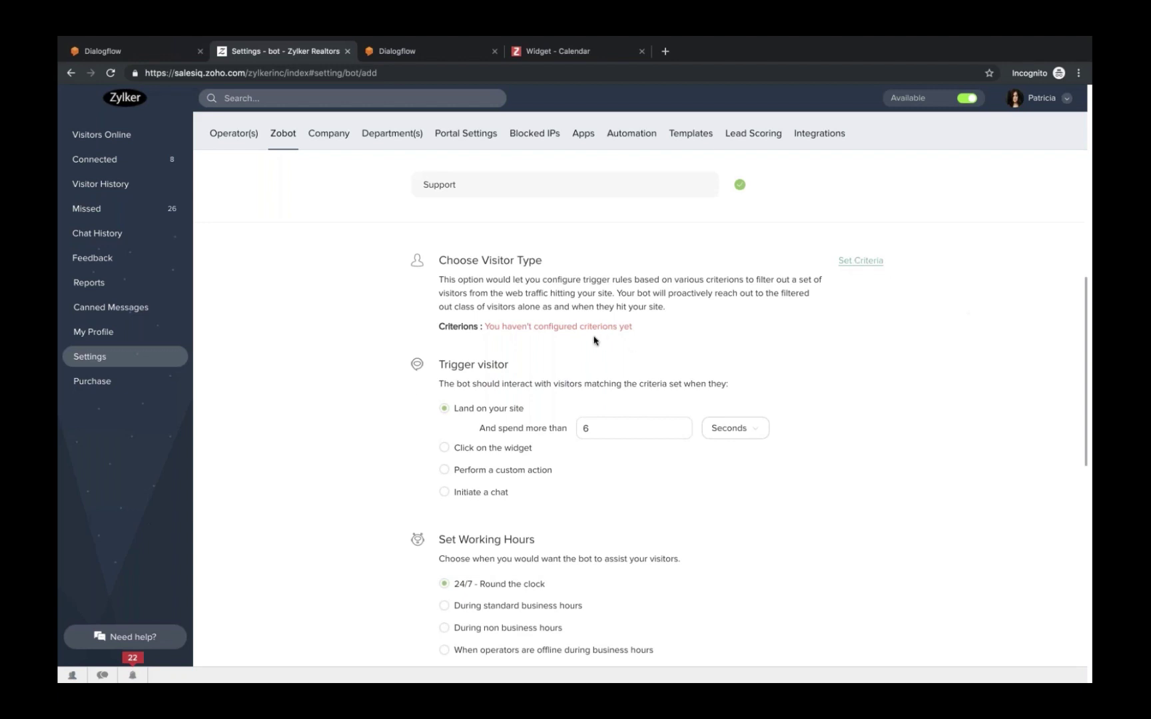
- Set the bot's trigger criteria to Visitor Type is equal to All and apply them
{"action": "left_click", "coordinate": [846, 267]}
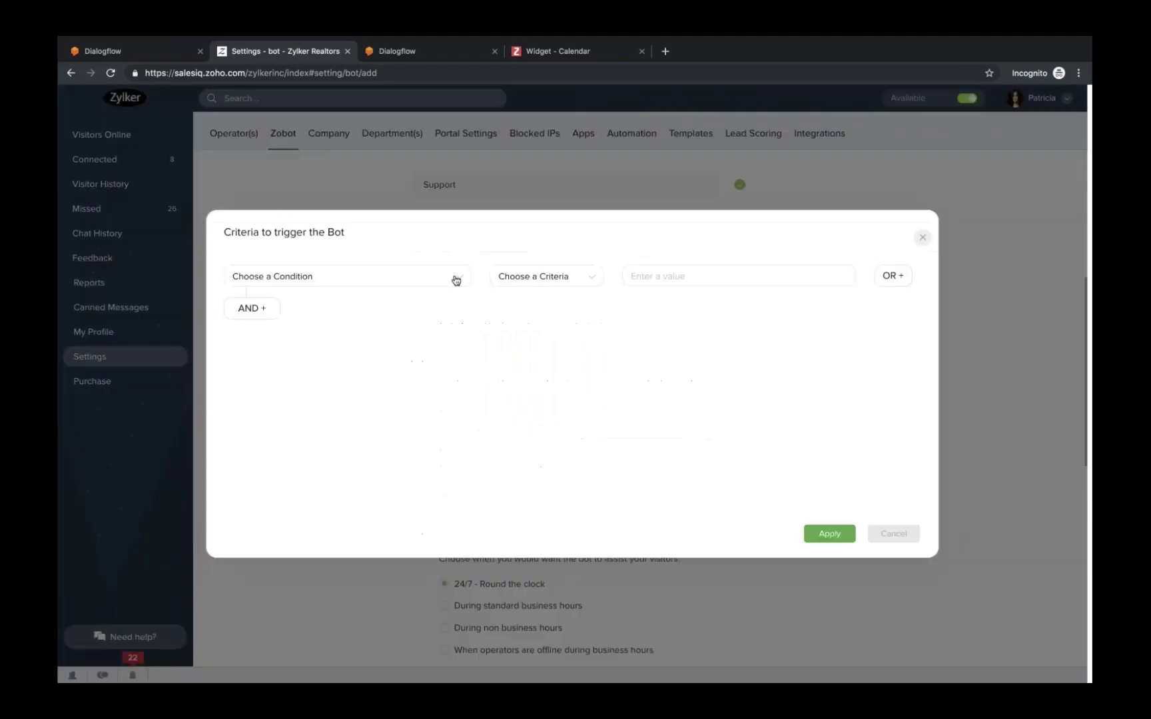
{"action": "left_click", "coordinate": [456, 279]}
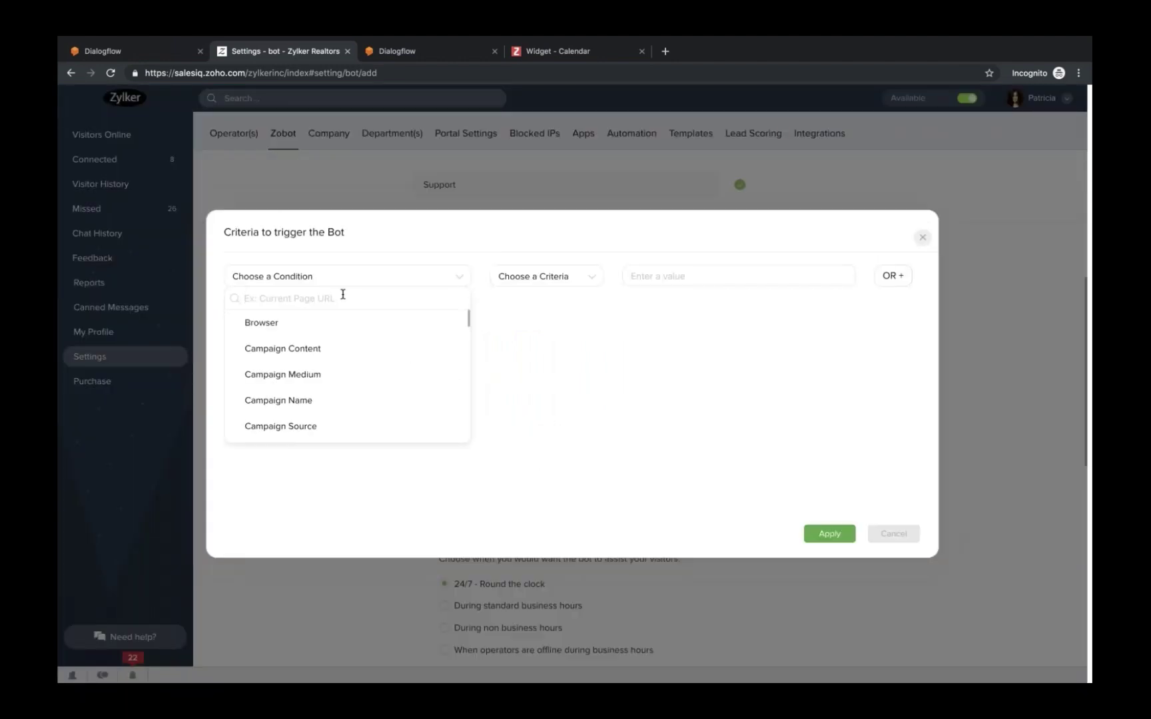
{"action": "type", "text": "Visit"}
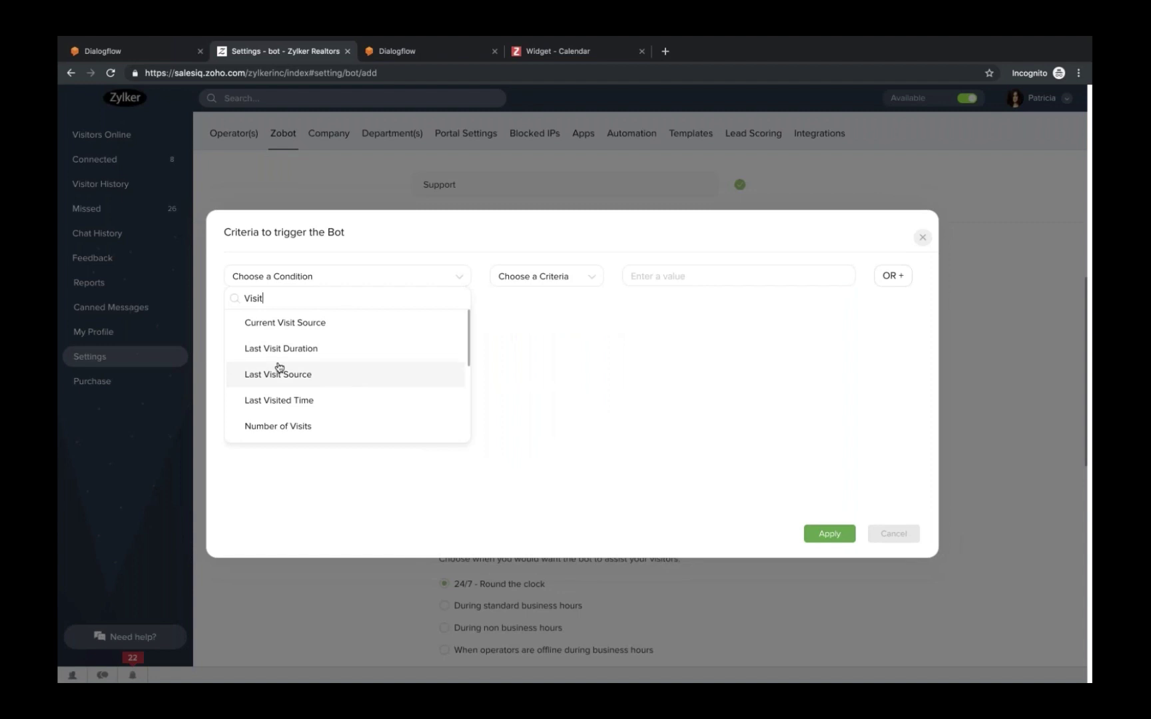
{"action": "type", "text": "i"}
{"action": "key", "text": "BackSpace"}
{"action": "type", "text": "or"}
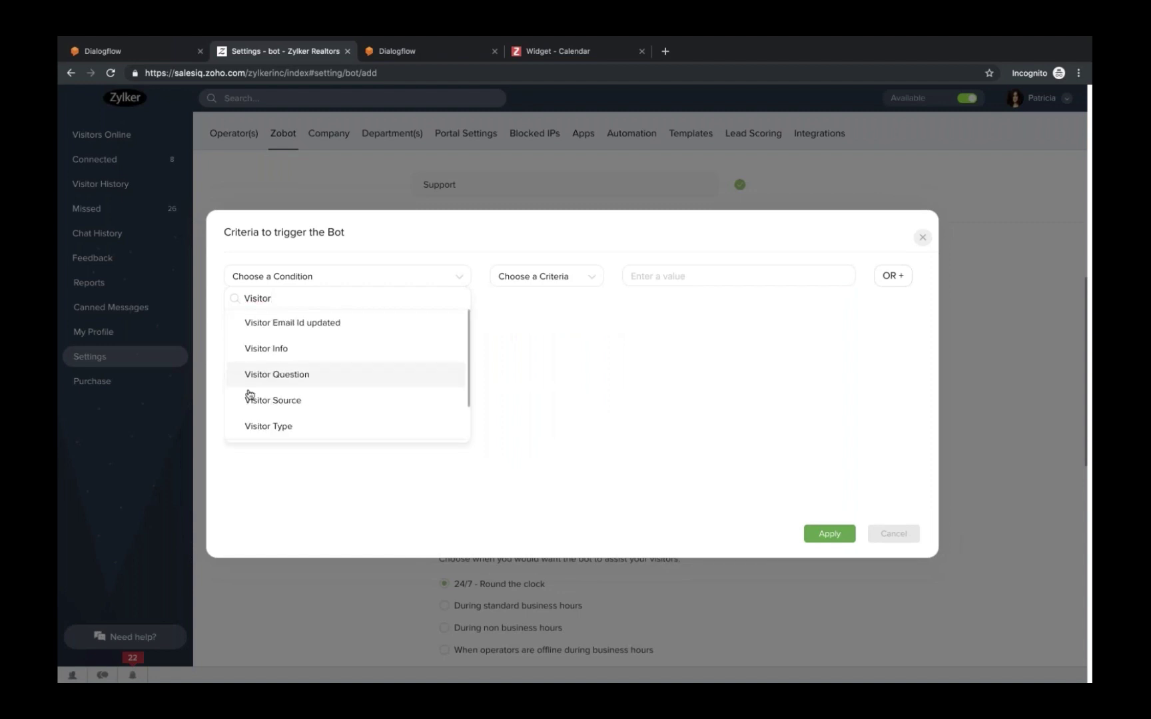
{"action": "left_click", "coordinate": [266, 428]}
{"action": "left_click", "coordinate": [641, 306]}
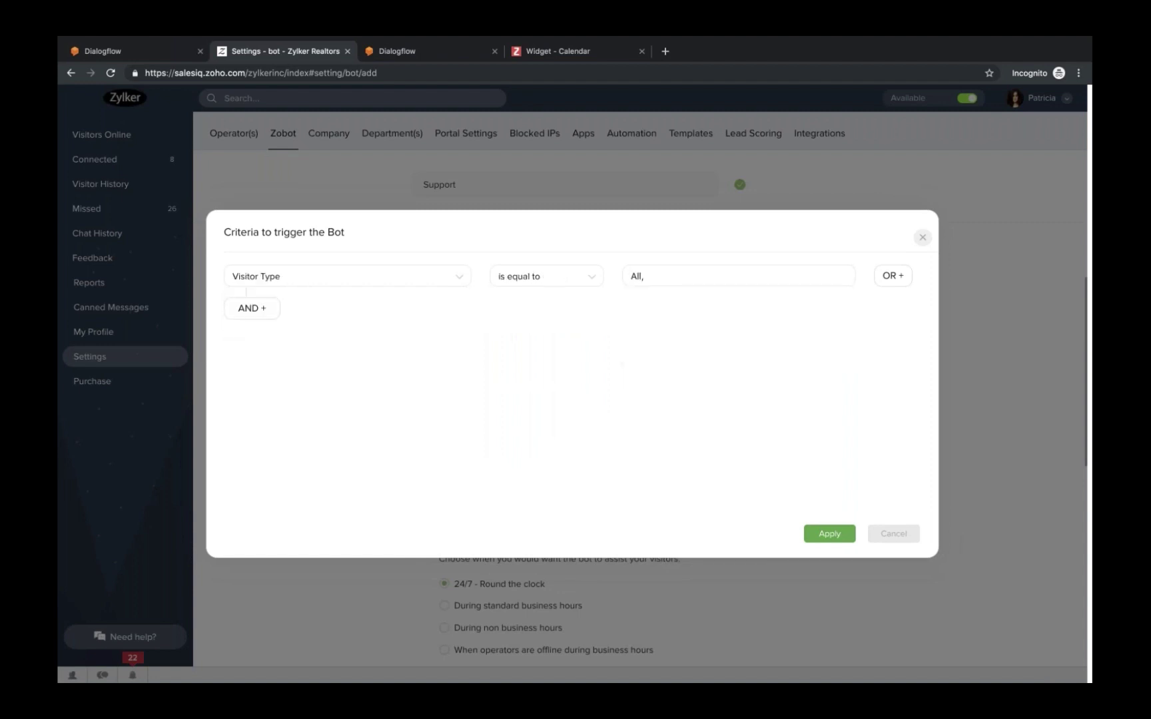
{"action": "left_click", "coordinate": [829, 534]}
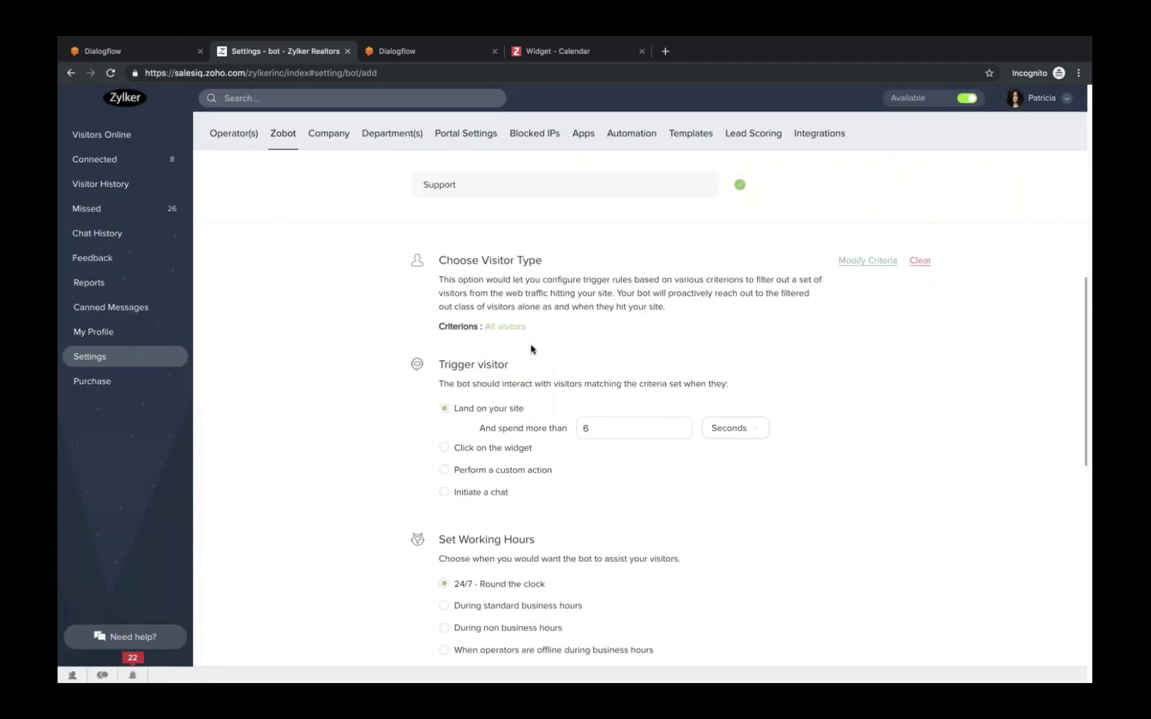
- Set the bot to trigger when visitors land on the site and spend more than 3 seconds
{"action": "scroll", "coordinate": [526, 367], "scroll_direction": "down", "scroll_amount": 5}
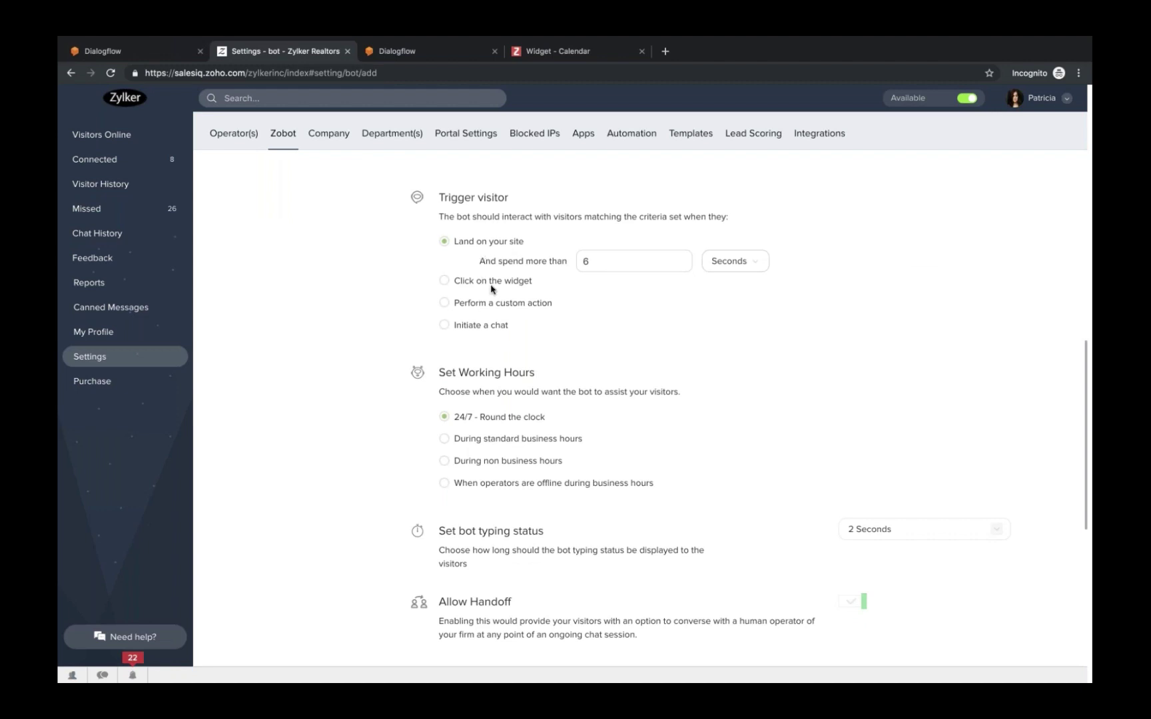
{"action": "left_click", "coordinate": [624, 262]}
{"action": "key", "text": "BackSpace"}
{"action": "type", "text": "3"}
- Set the bot typing status to Immediate
{"action": "scroll", "coordinate": [586, 380], "scroll_direction": "down", "scroll_amount": 2}
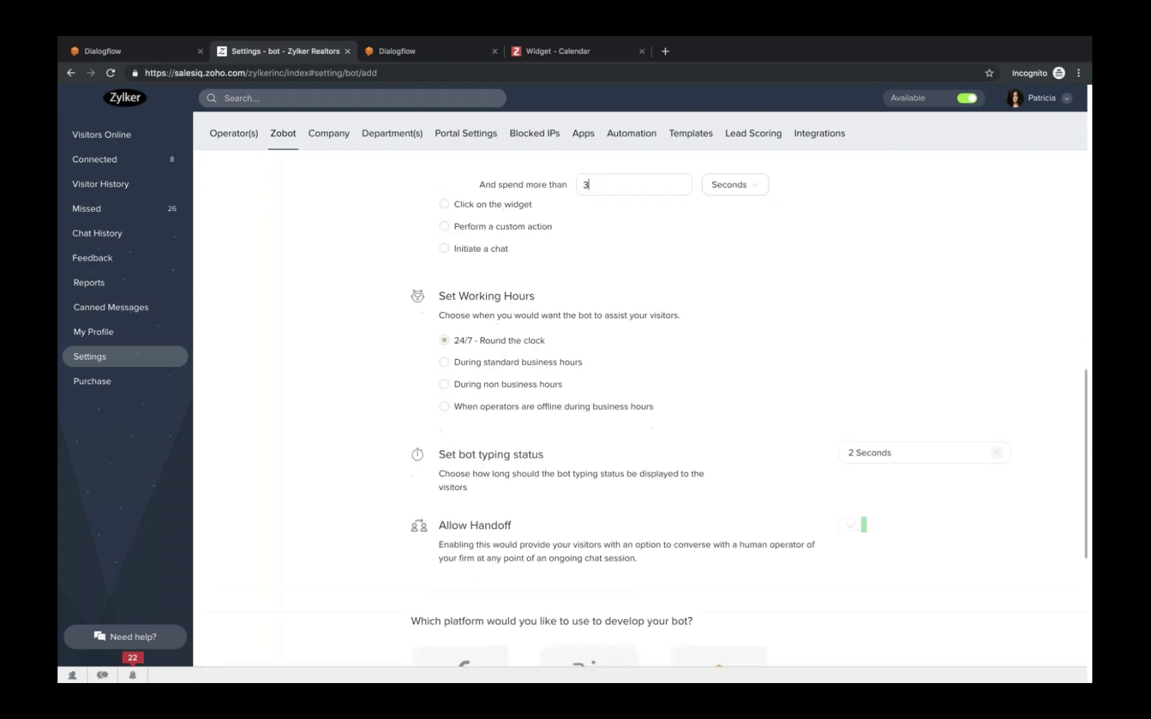
{"action": "scroll", "coordinate": [749, 418], "scroll_direction": "down", "scroll_amount": 3}
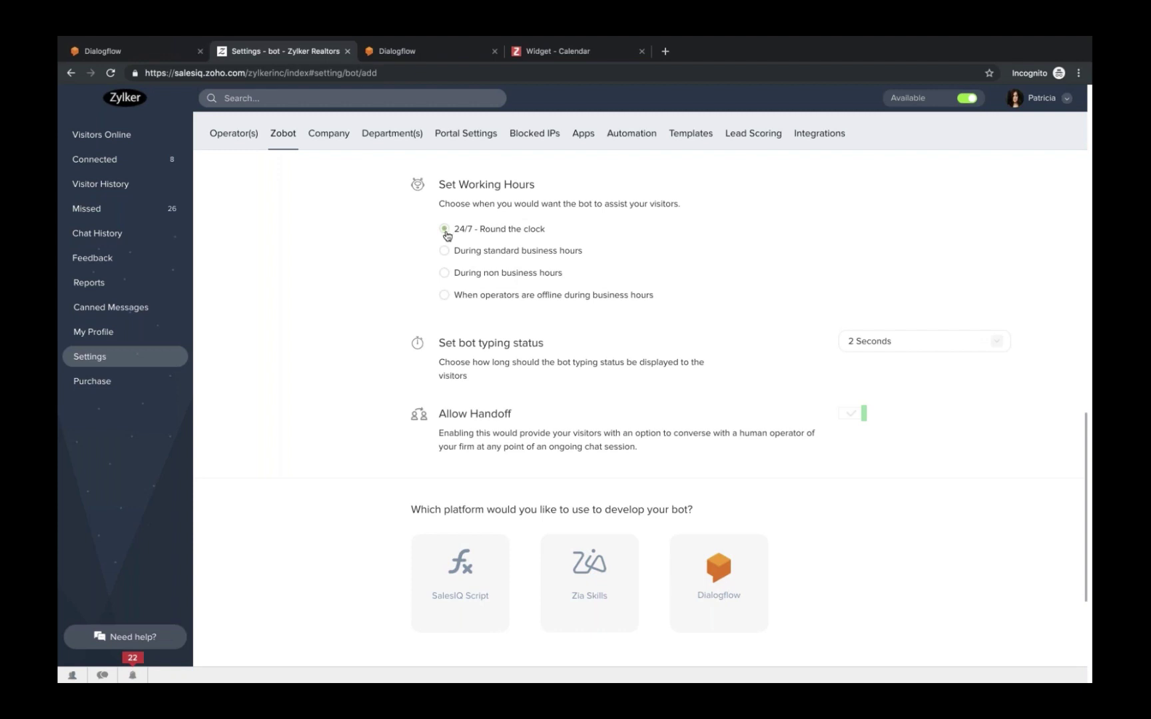
{"action": "scroll", "coordinate": [955, 301], "scroll_direction": "down", "scroll_amount": 1}
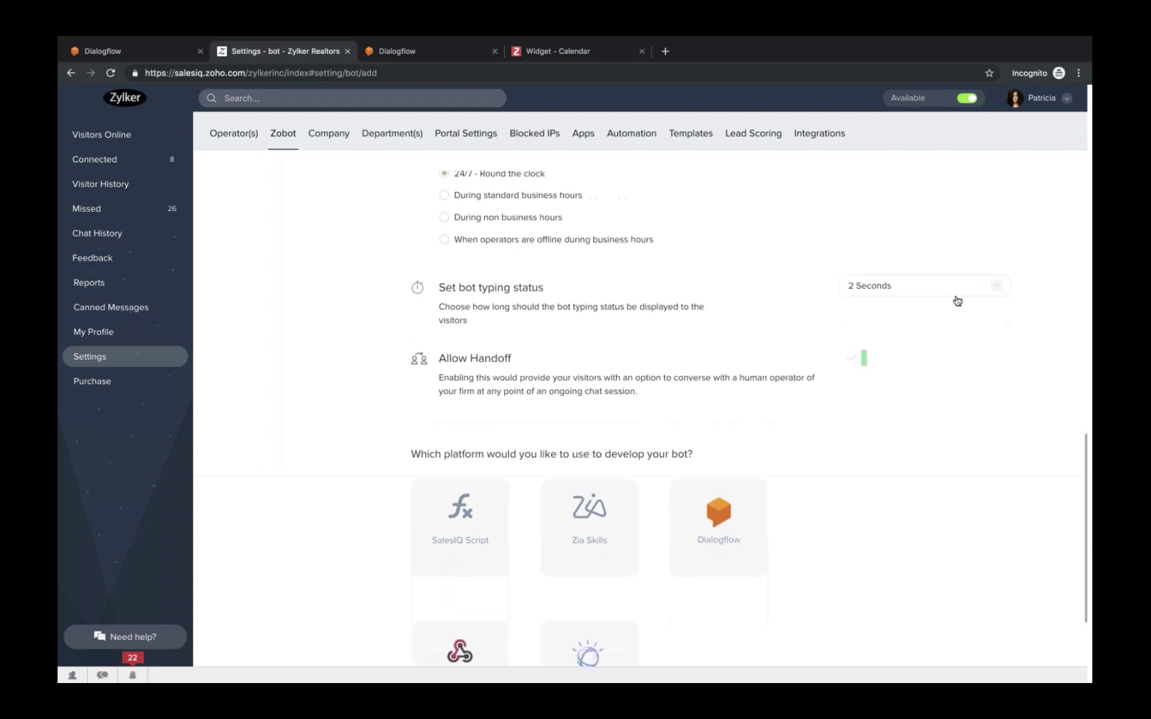
{"action": "left_click", "coordinate": [993, 289]}
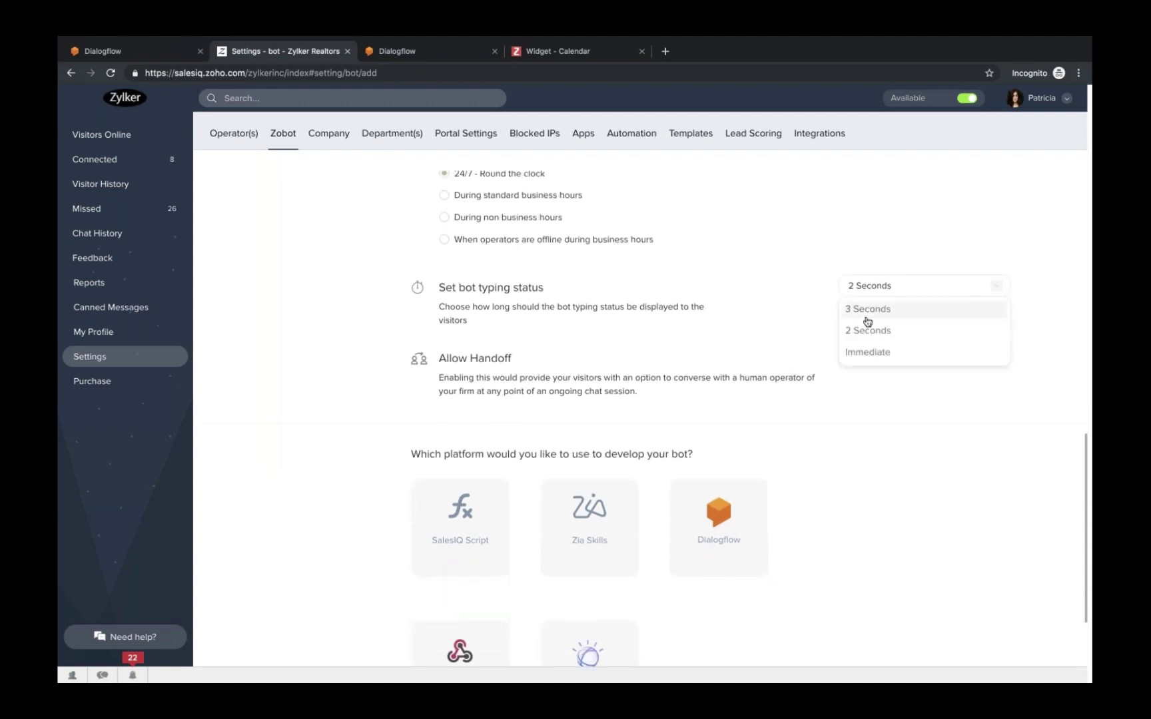
{"action": "left_click", "coordinate": [852, 354]}
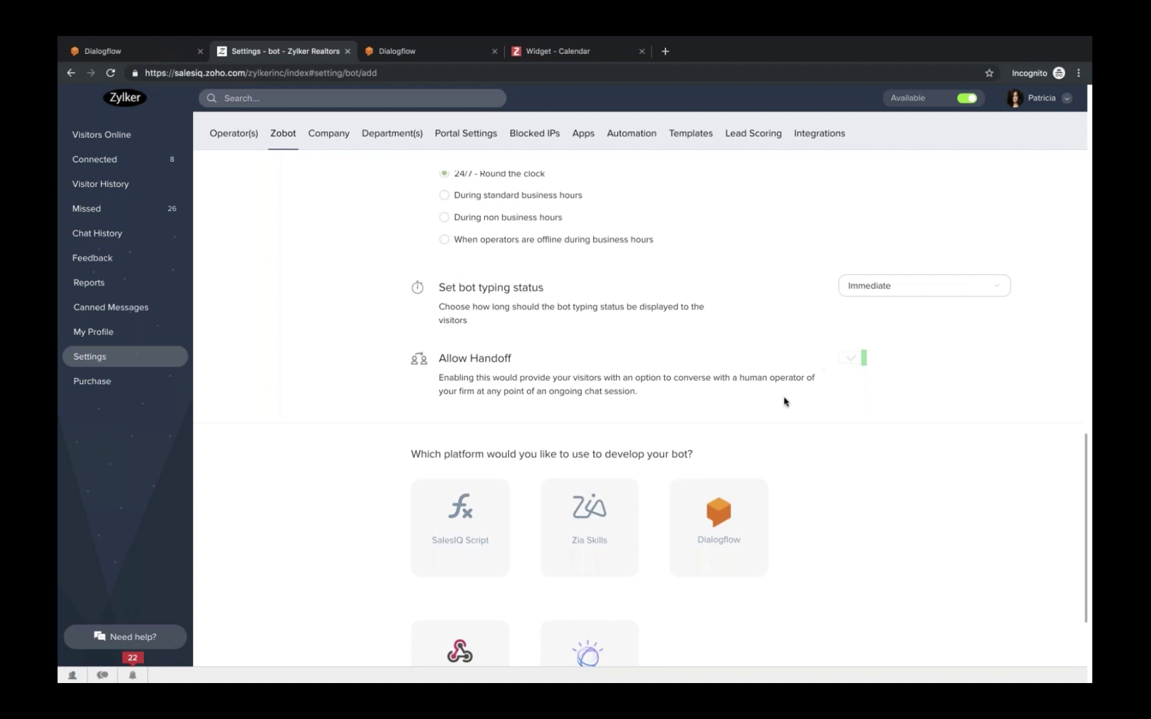
- Choose Dialogflow as the bot's development platform and look at the sign-in page for changing the integrated Google account
{"action": "scroll", "coordinate": [696, 439], "scroll_direction": "down", "scroll_amount": 3}
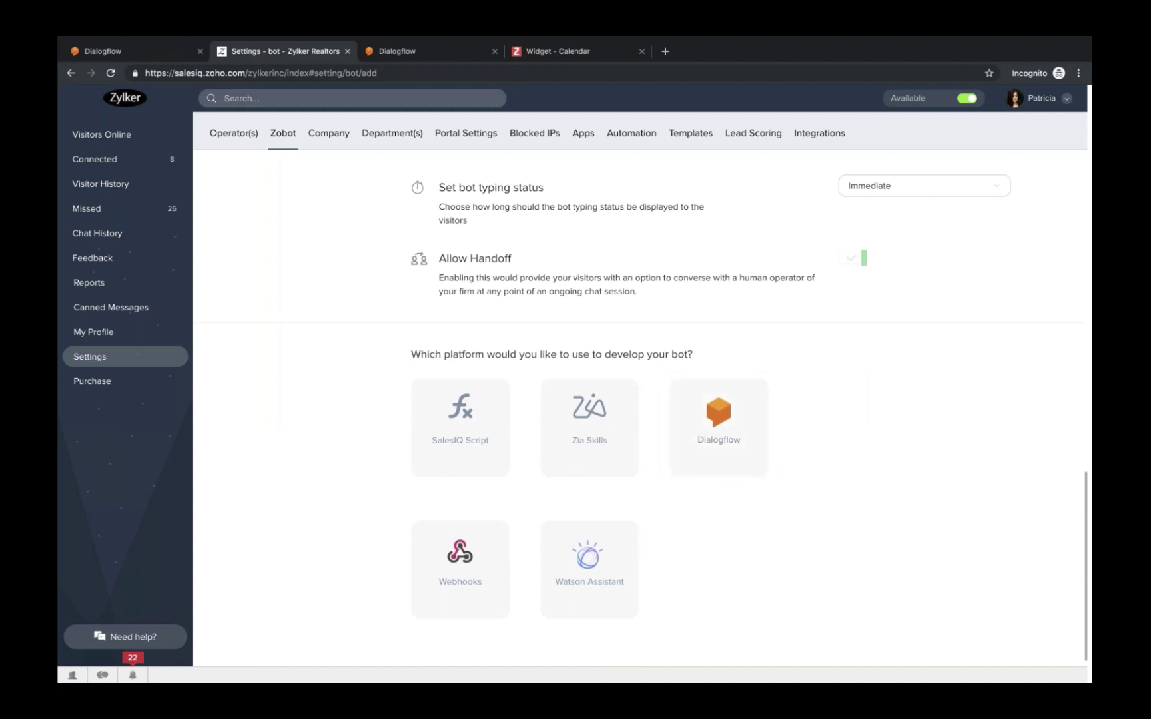
{"action": "left_click", "coordinate": [718, 426]}
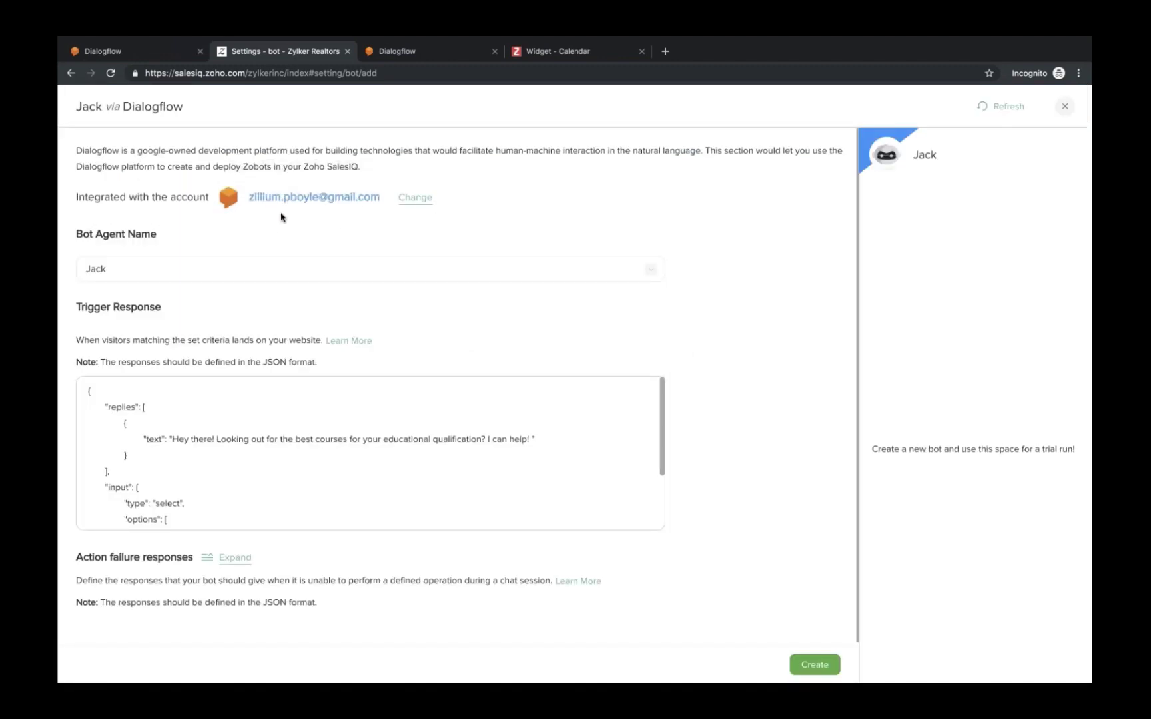
{"action": "left_click", "coordinate": [414, 202]}
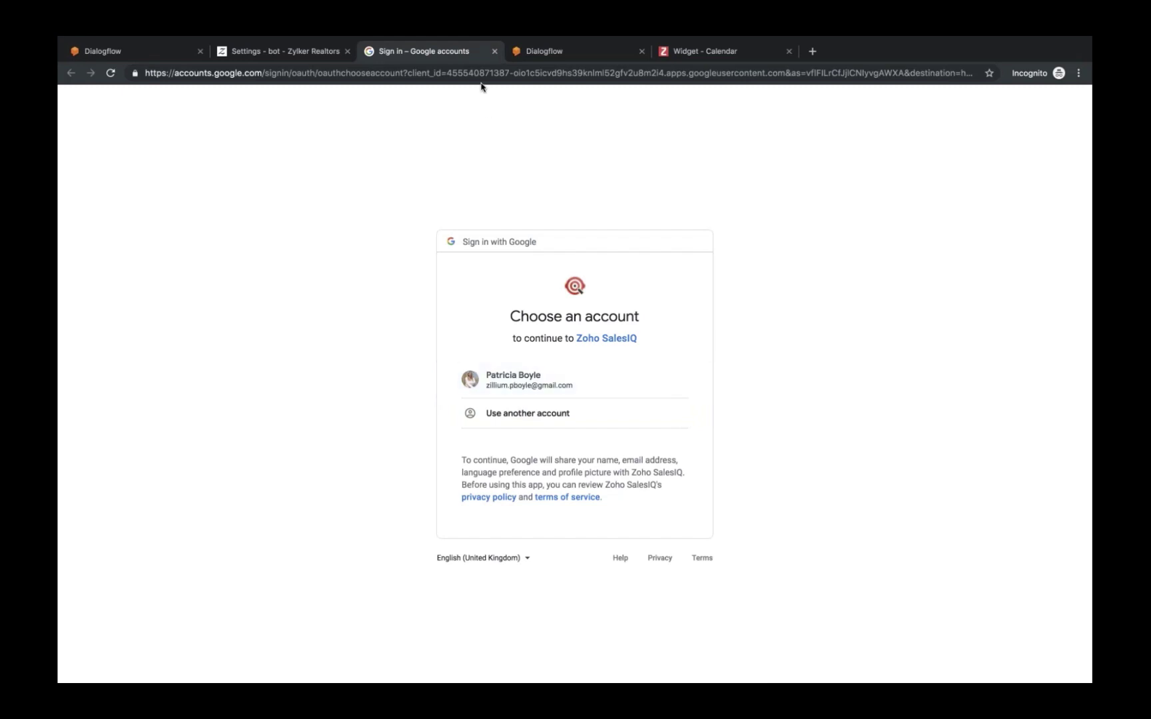
{"action": "left_click", "coordinate": [494, 52]}
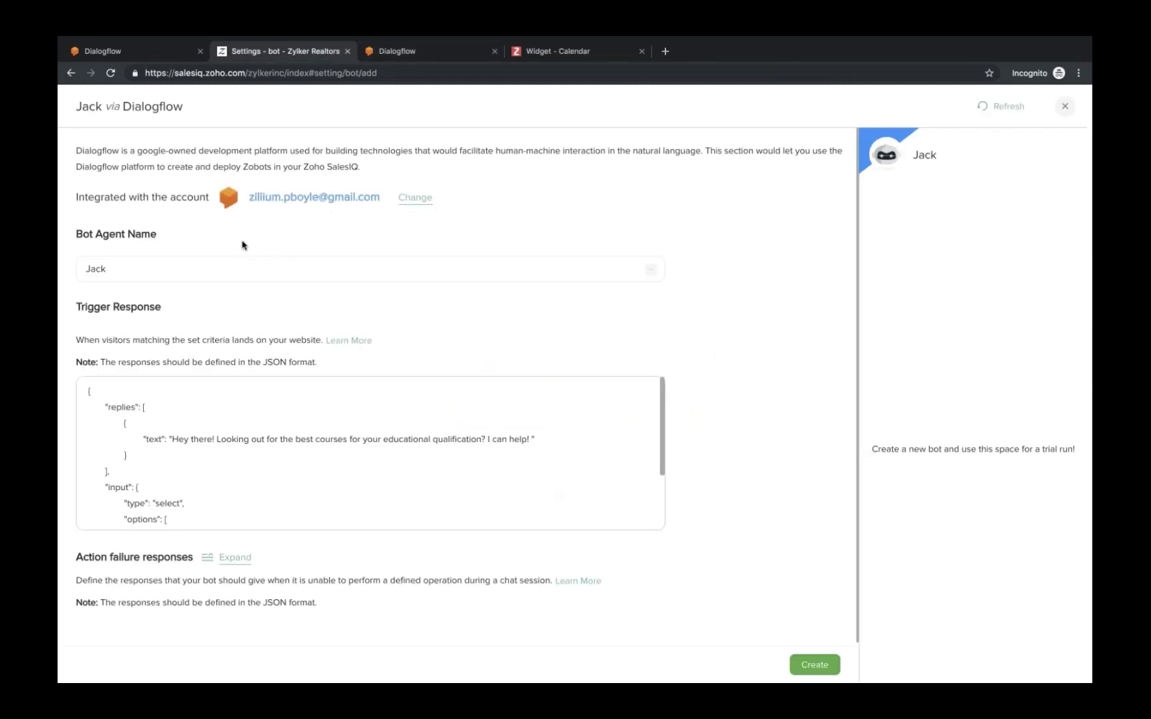
- Select SalonBot as the Dialogflow agent for the bot
{"action": "left_click", "coordinate": [651, 274]}
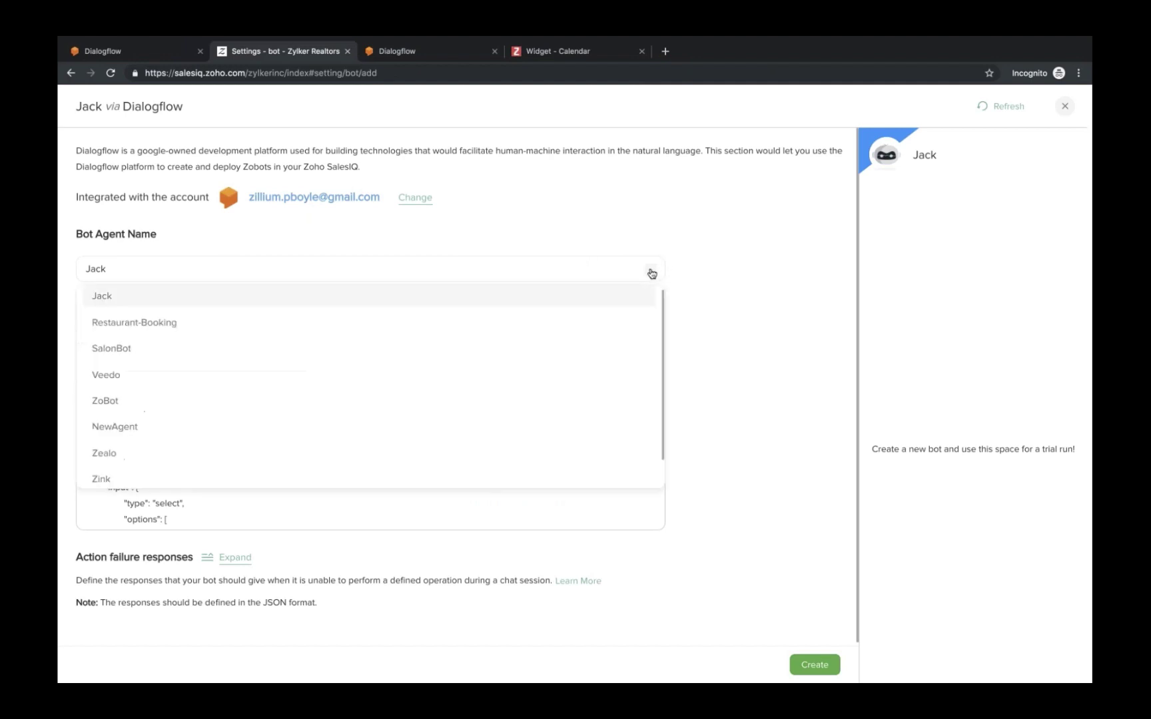
{"action": "scroll", "coordinate": [411, 370], "scroll_direction": "down", "scroll_amount": 1}
{"action": "scroll", "coordinate": [411, 369], "scroll_direction": "up", "scroll_amount": 1}
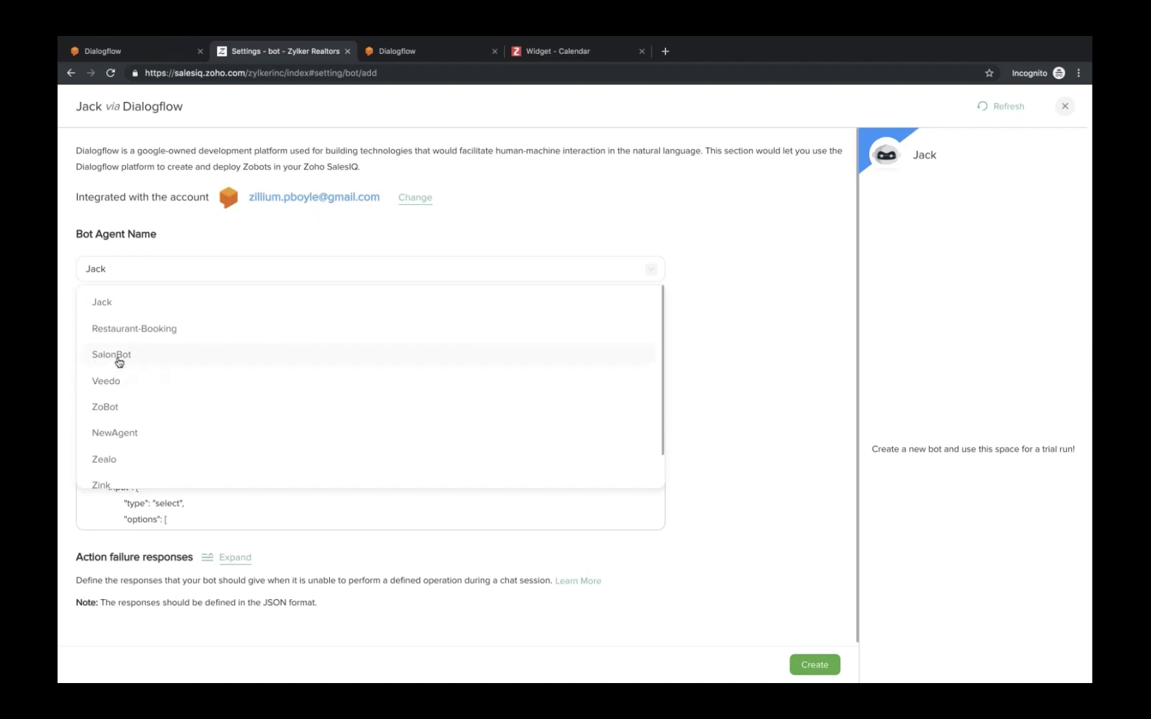
{"action": "left_click", "coordinate": [116, 359]}
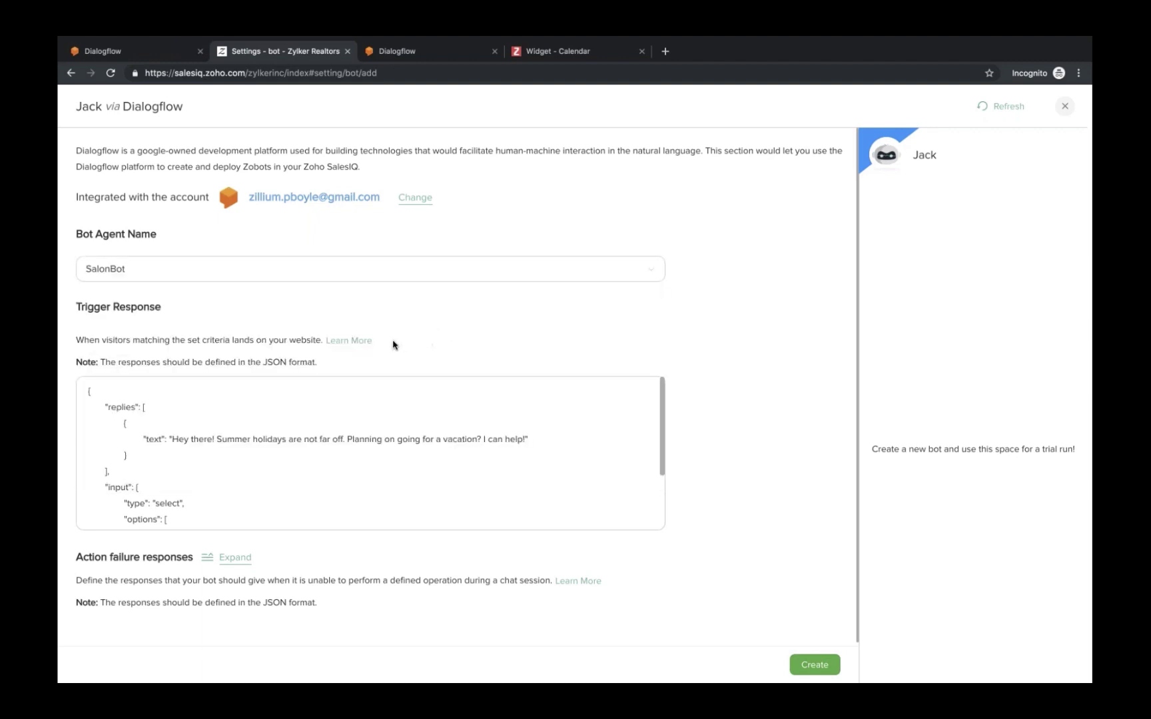
- Open the help page on trigger responses and examine the JSON formats for text messages, input cards and display cards
{"action": "scroll", "coordinate": [393, 344], "scroll_direction": "down", "scroll_amount": 1}
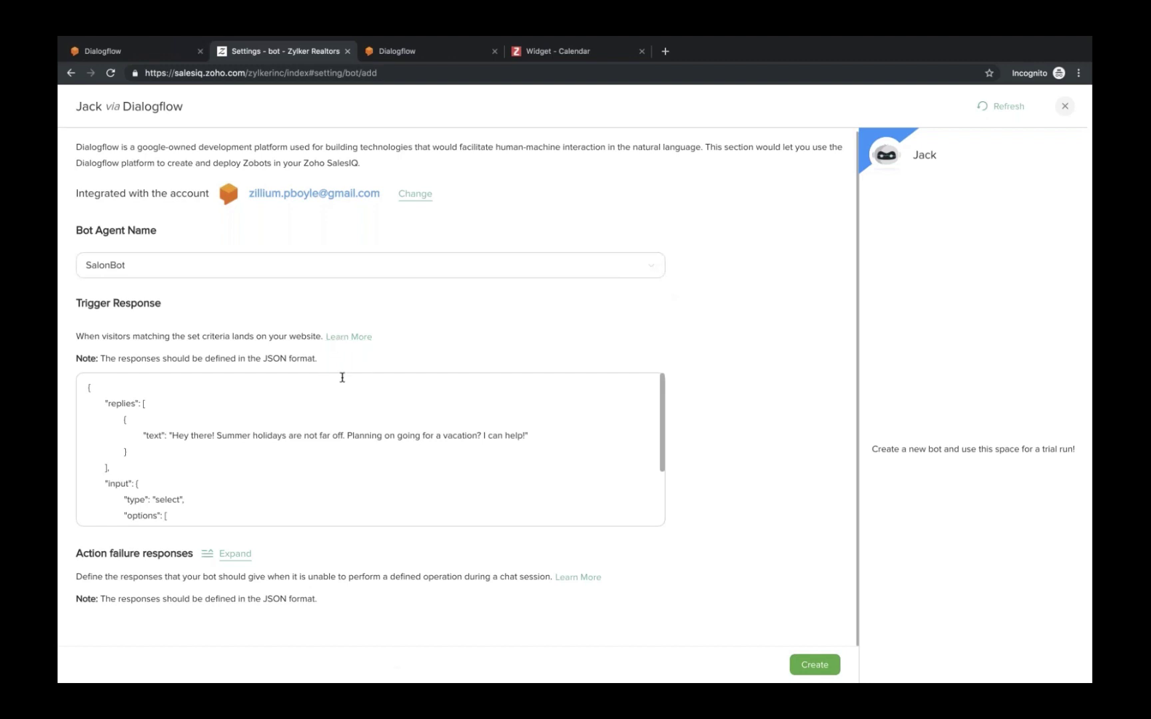
{"action": "left_click", "coordinate": [357, 338]}
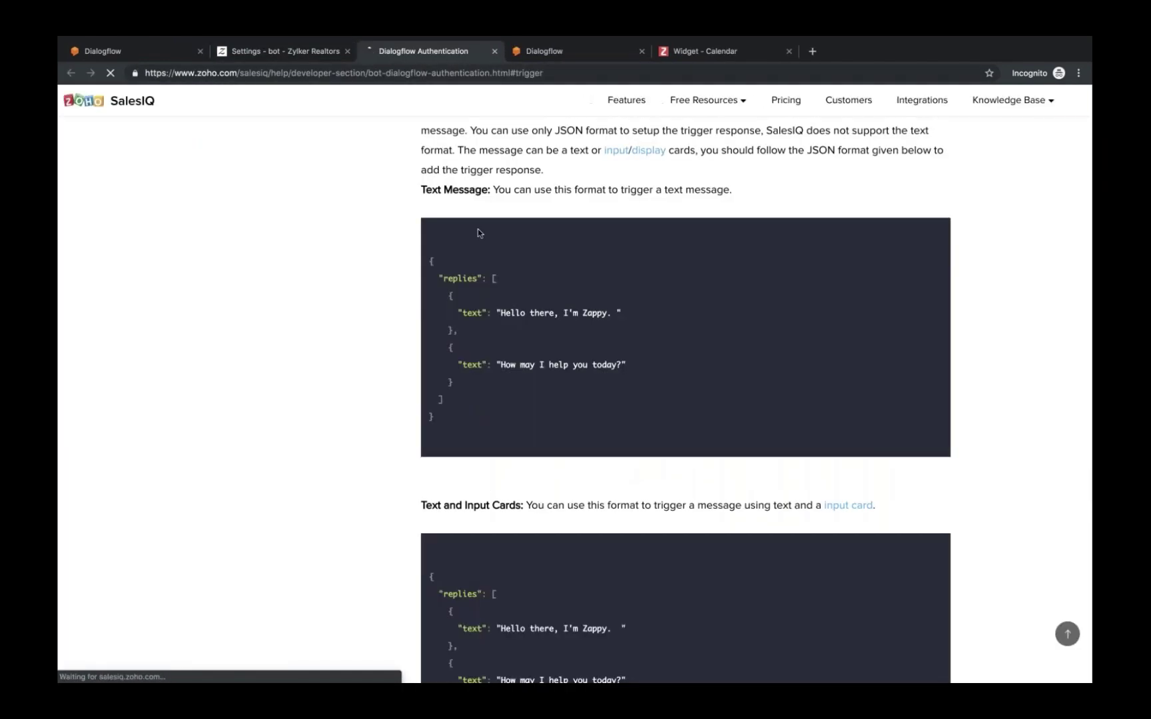
{"action": "scroll", "coordinate": [384, 240], "scroll_direction": "down", "scroll_amount": 1}
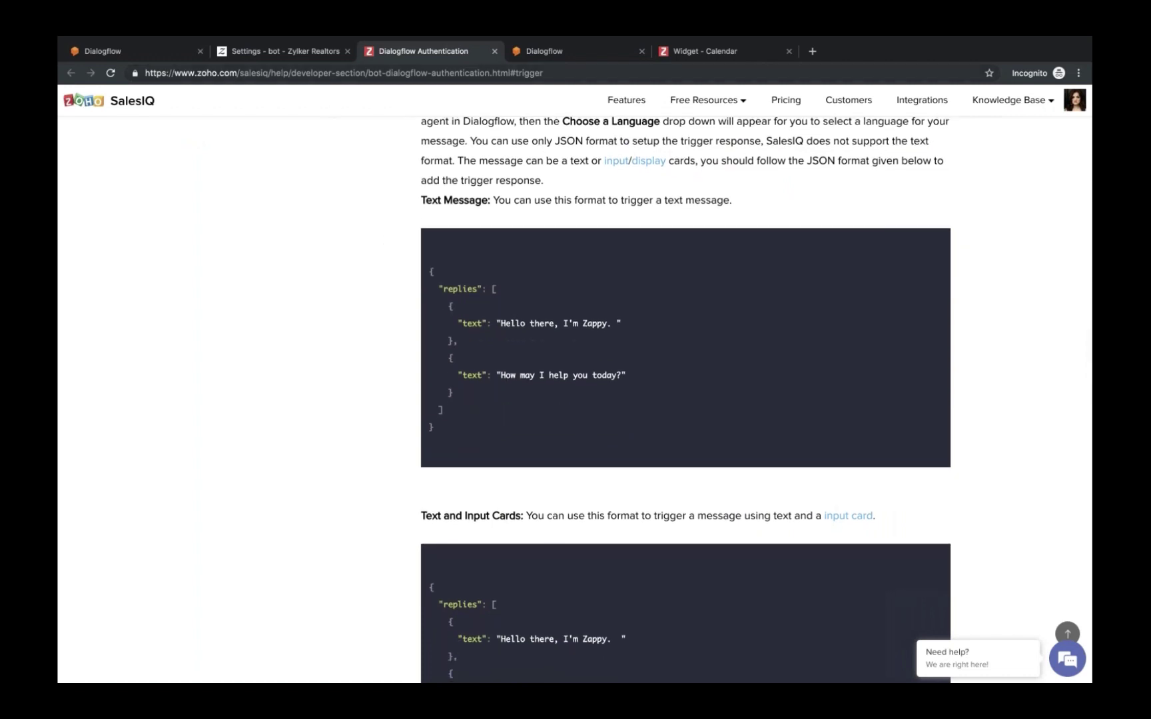
{"action": "left_click", "coordinate": [306, 53]}
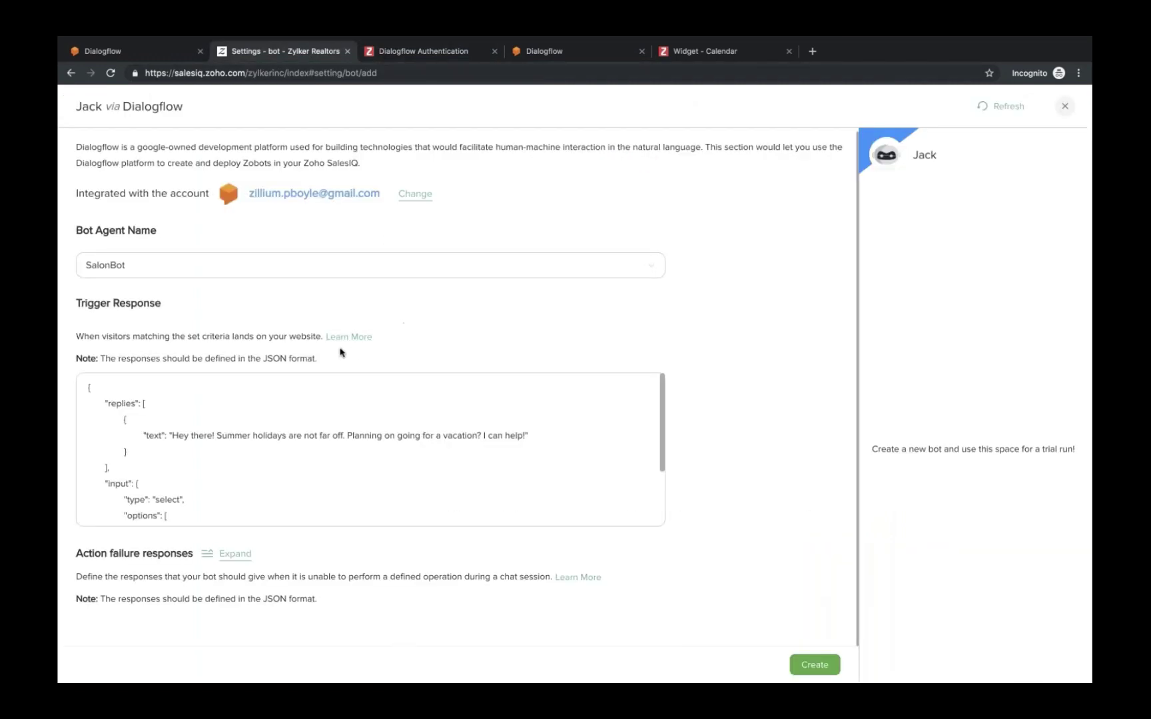
{"action": "left_click", "coordinate": [422, 54]}
{"action": "scroll", "coordinate": [462, 398], "scroll_direction": "down", "scroll_amount": 3}
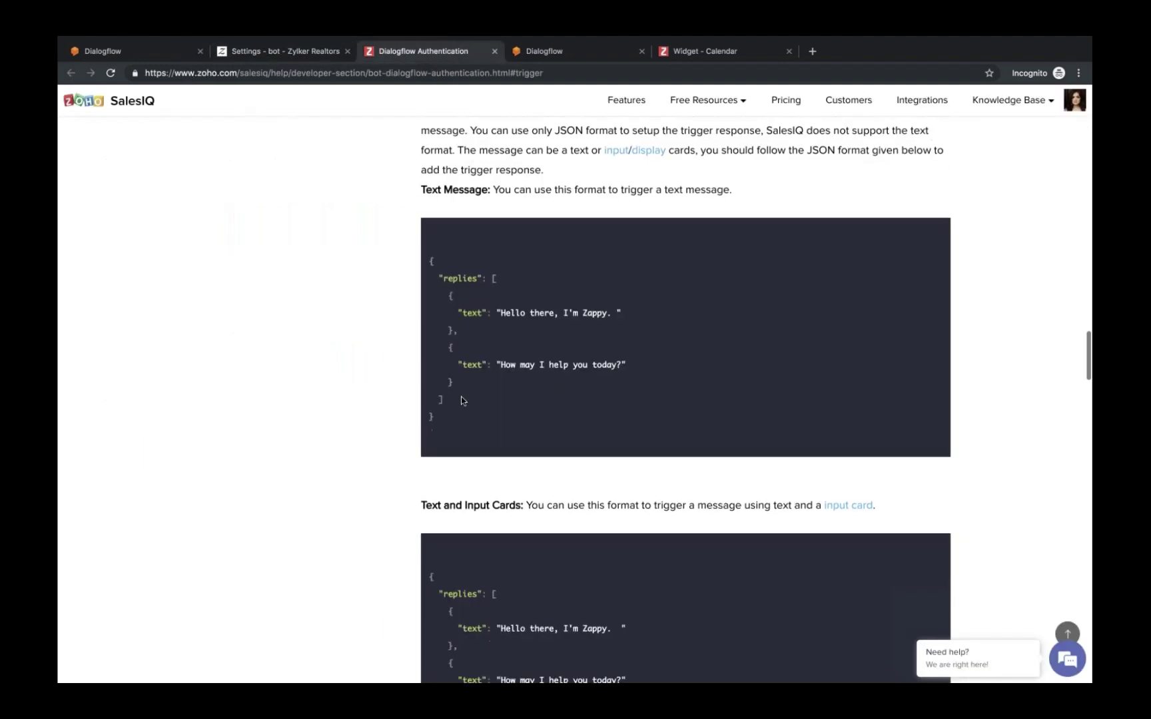
{"action": "scroll", "coordinate": [462, 399], "scroll_direction": "down", "scroll_amount": 8}
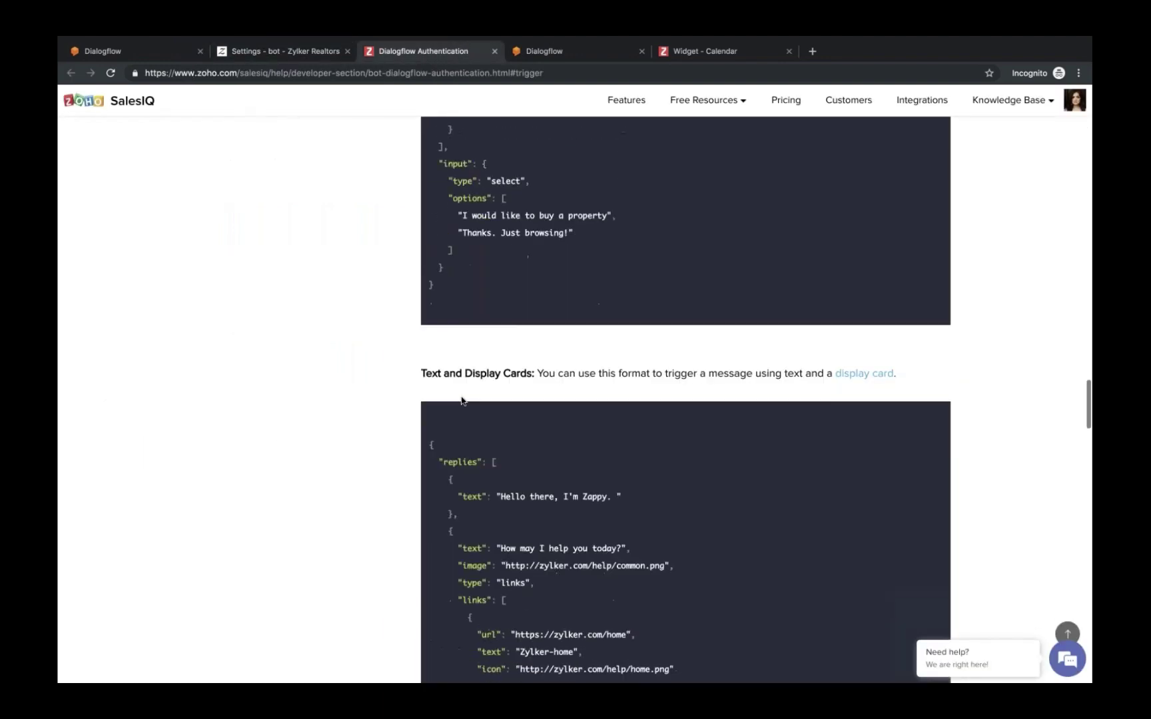
{"action": "scroll", "coordinate": [462, 400], "scroll_direction": "down", "scroll_amount": 7}
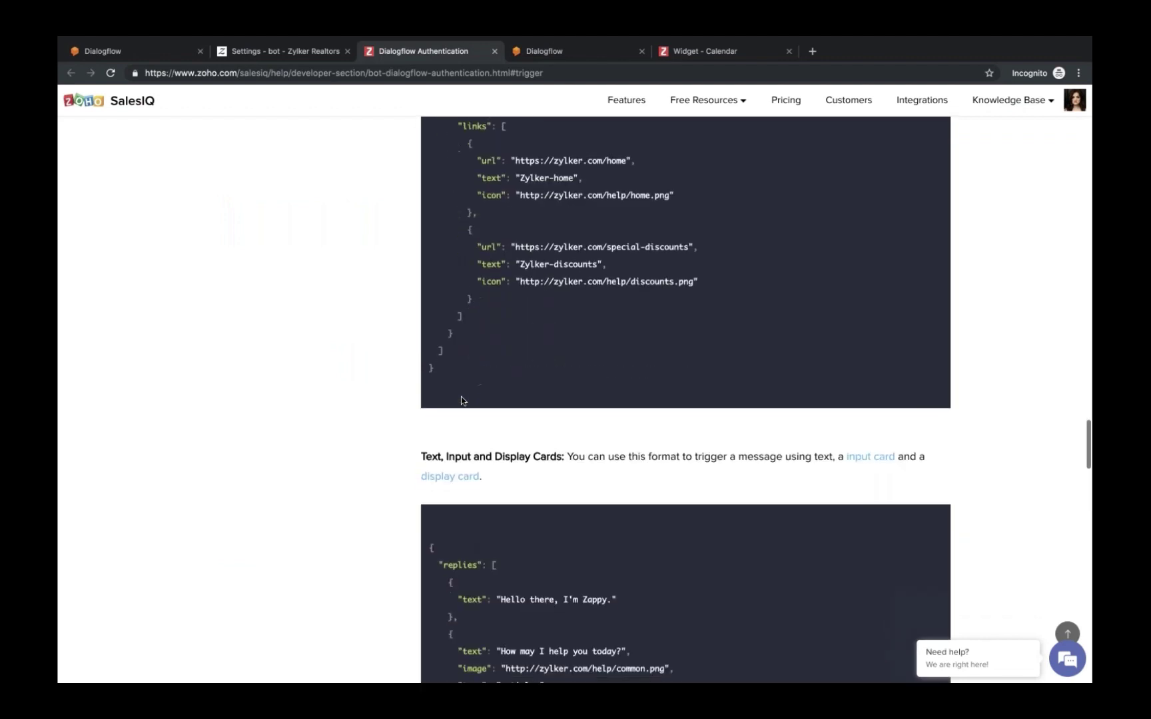
{"action": "scroll", "coordinate": [462, 400], "scroll_direction": "down", "scroll_amount": 2}
{"action": "scroll", "coordinate": [462, 400], "scroll_direction": "up", "scroll_amount": 12}
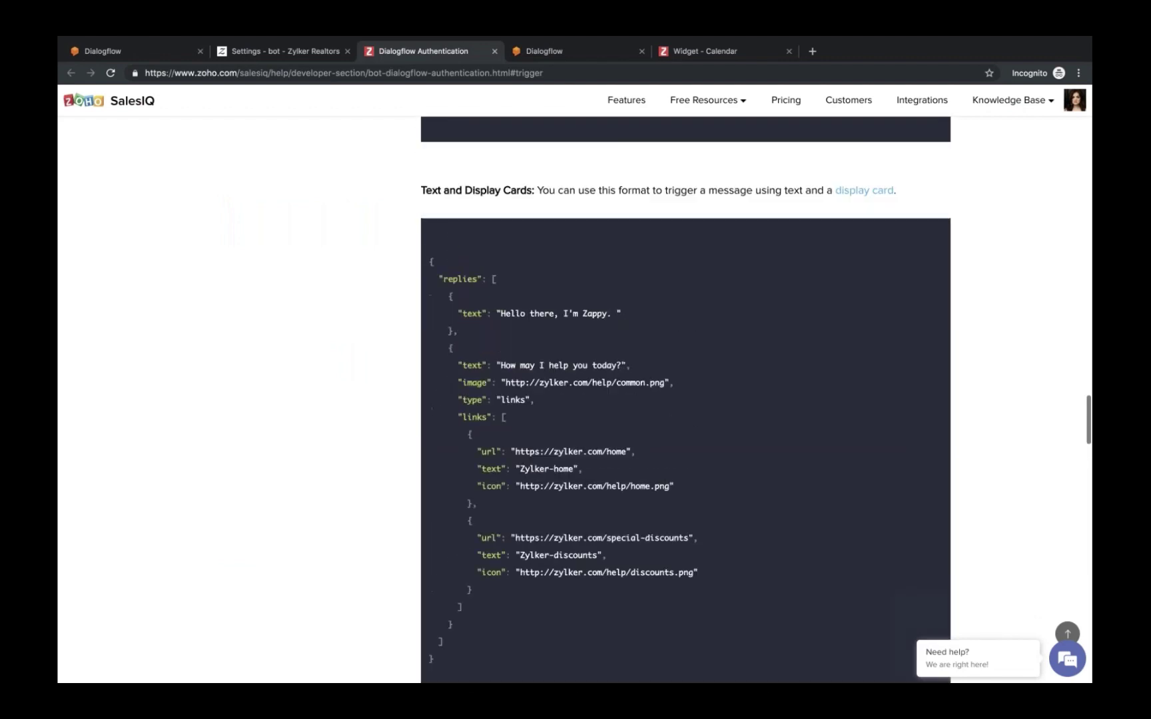
{"action": "scroll", "coordinate": [461, 400], "scroll_direction": "up", "scroll_amount": 4}
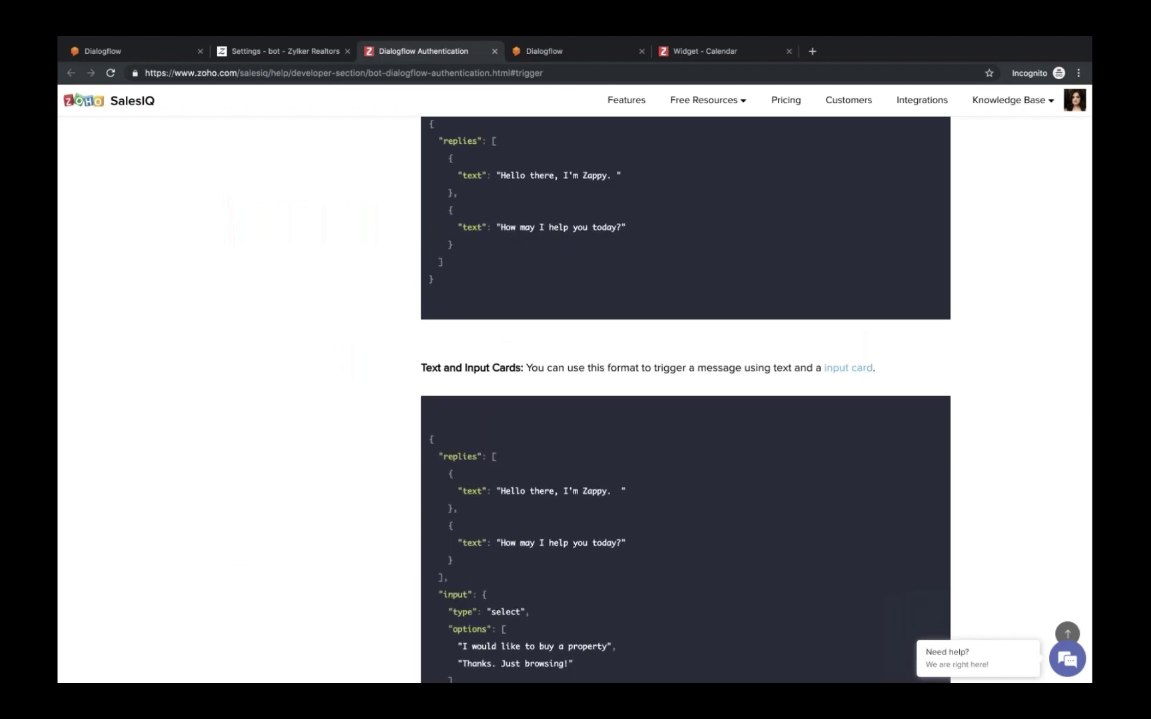
{"action": "scroll", "coordinate": [756, 411], "scroll_direction": "up", "scroll_amount": 2}
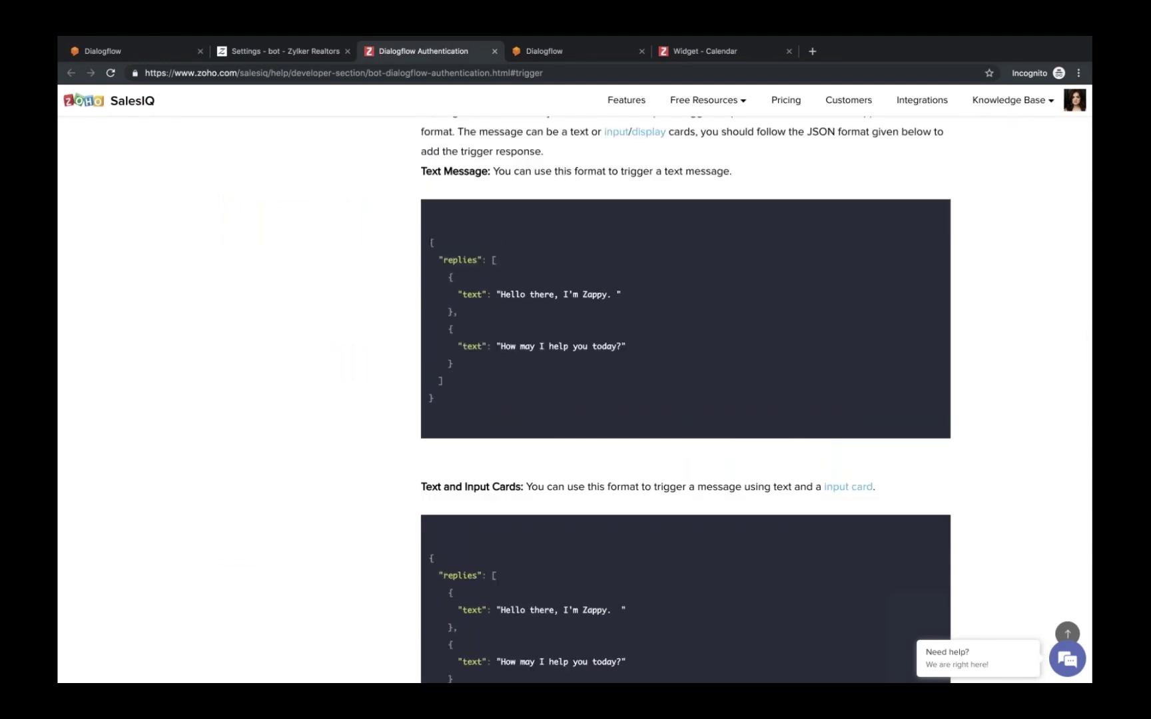
- Copy the Text Message JSON sample from the help page and replace the entire trigger response with it
{"action": "left_click_drag", "start_coordinate": [430, 234], "coordinate": [453, 412]}
{"action": "key", "text": "ctrl+c"}
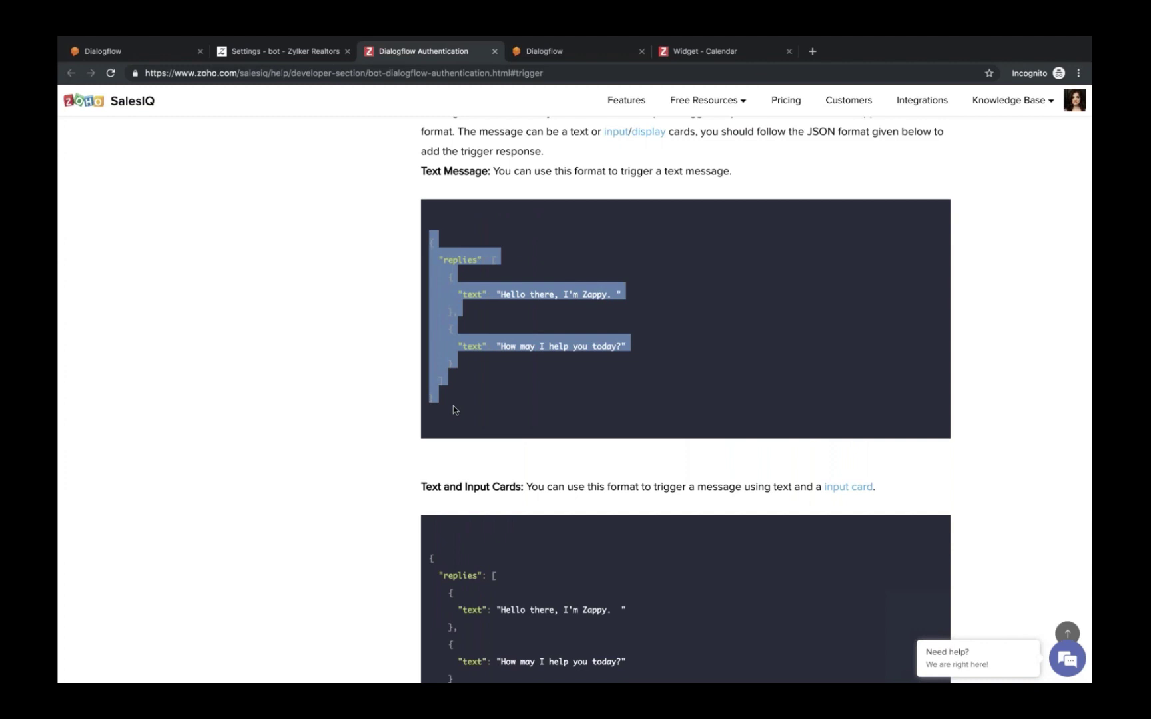
{"action": "left_click", "coordinate": [281, 52]}
{"action": "left_click", "coordinate": [191, 428]}
{"action": "key", "text": "ctrl+a"}
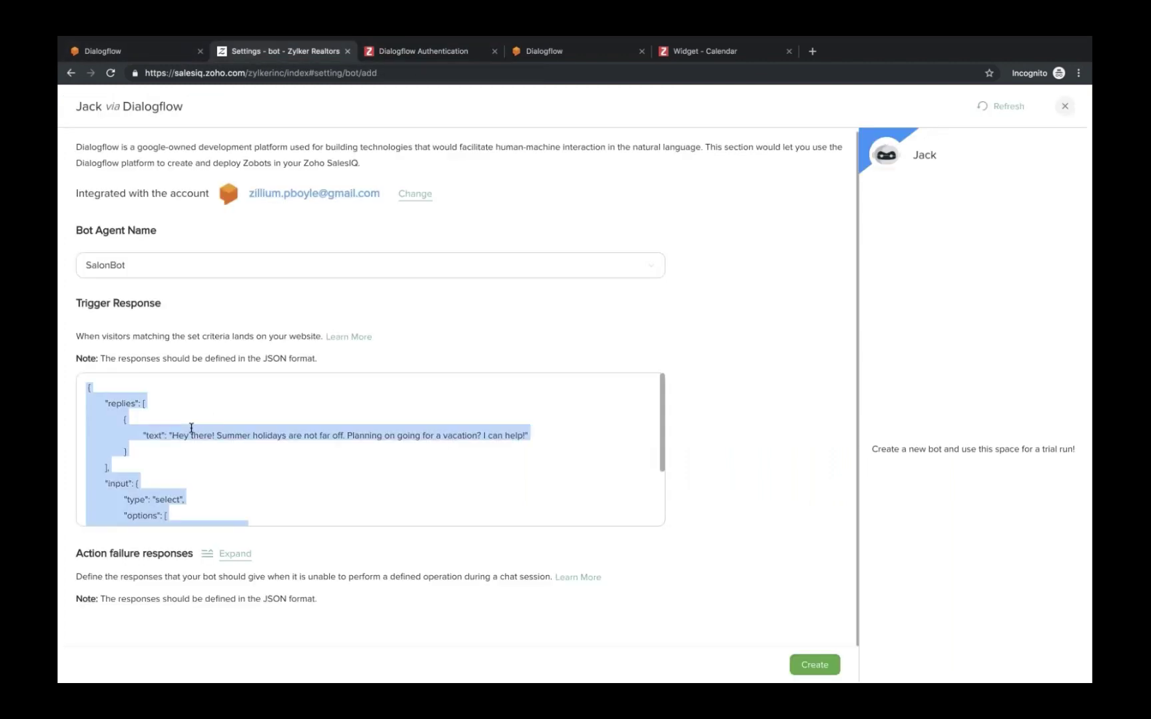
{"action": "key", "text": "BackSpace"}
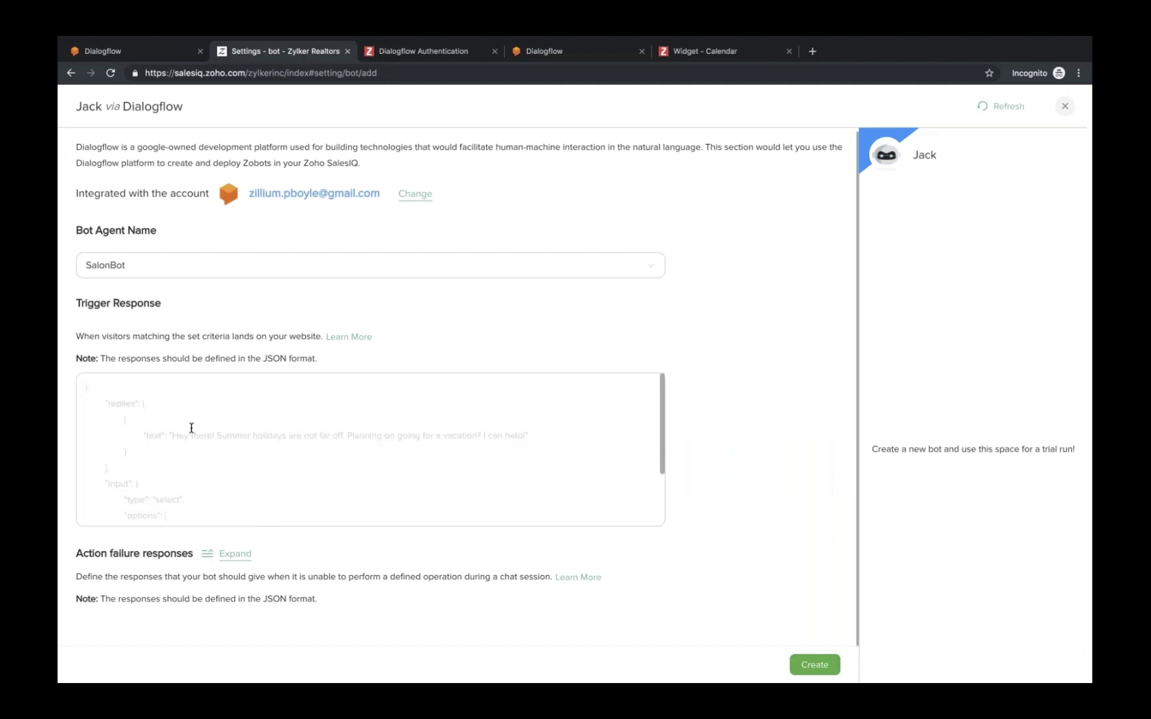
{"action": "key", "text": "ctrl+v"}
{"action": "scroll", "coordinate": [239, 434], "scroll_direction": "up", "scroll_amount": 1}
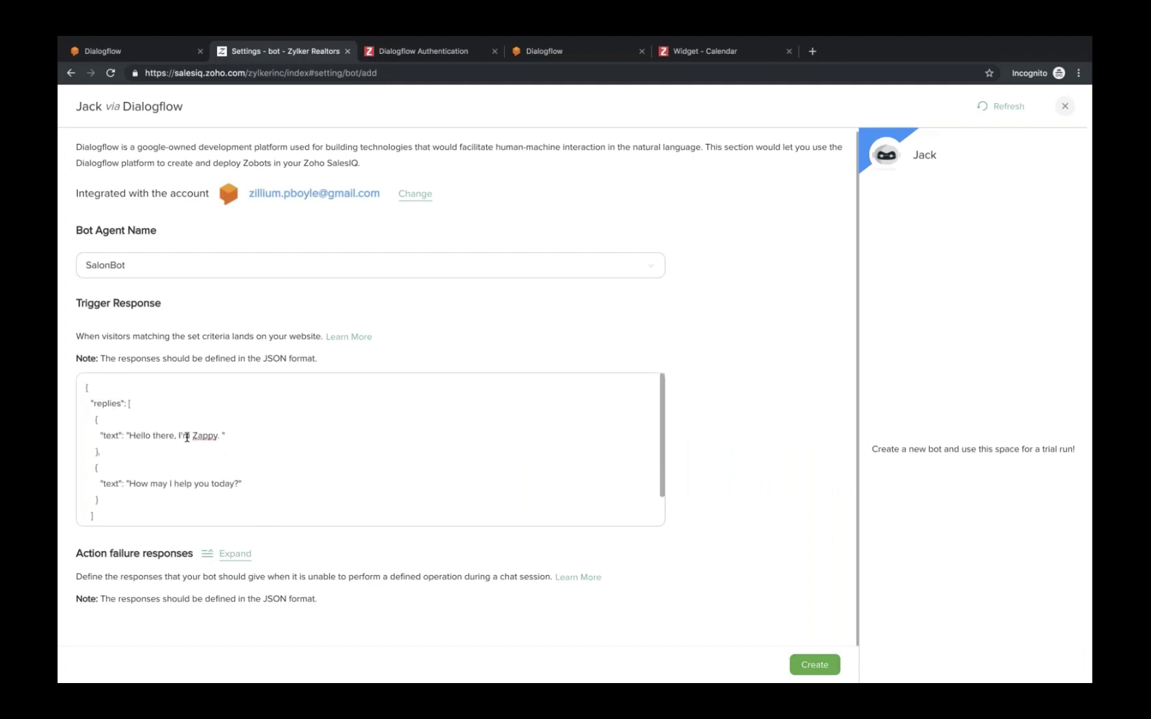
- Change the bot name in the trigger response so the first reply reads "Hello there, I'm Jack."
{"action": "left_click_drag", "start_coordinate": [193, 436], "coordinate": [216, 438]}
{"action": "type", "text": "Jack"}
{"action": "scroll", "coordinate": [229, 505], "scroll_direction": "down", "scroll_amount": 1}
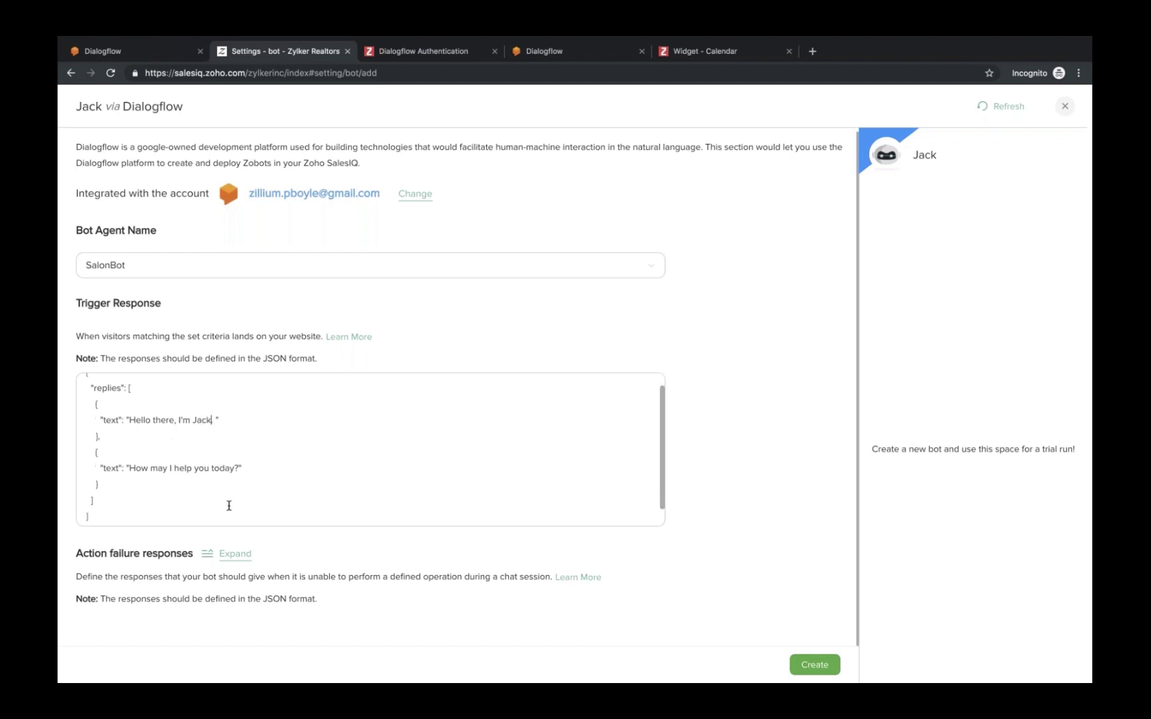
{"action": "type", "text": "."}
{"action": "scroll", "coordinate": [228, 506], "scroll_direction": "down", "scroll_amount": 1}
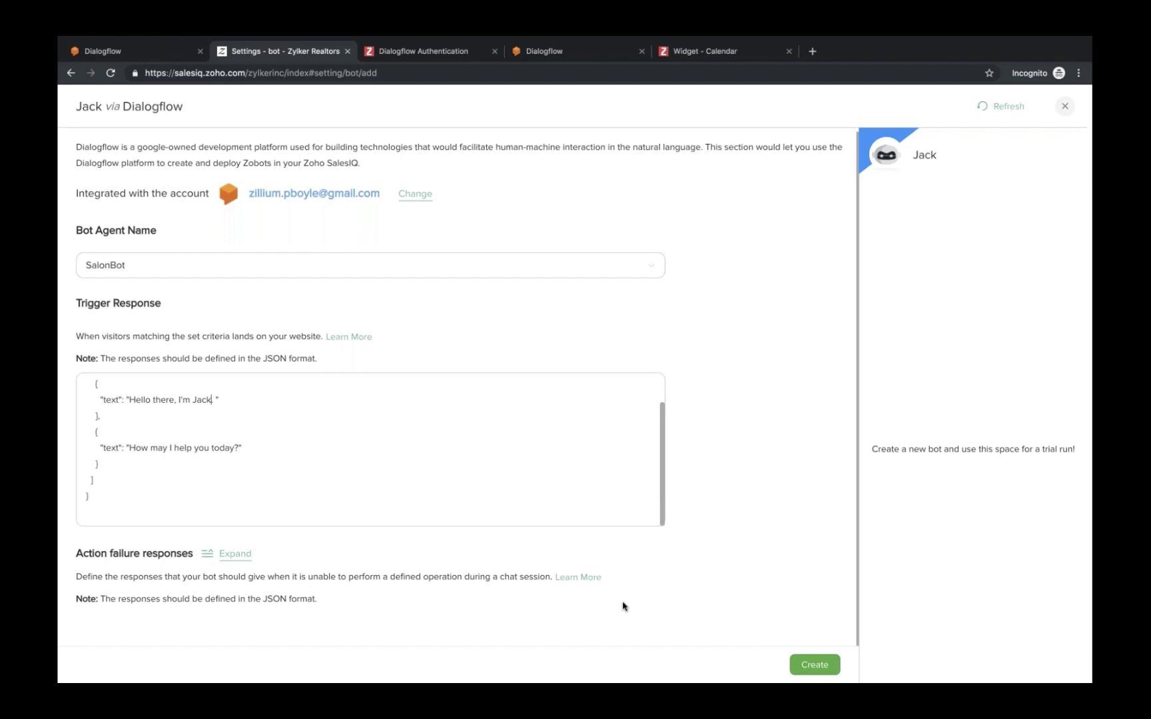
- Expand the action failure responses and review the default JSON for each failure case
{"action": "left_click", "coordinate": [238, 555]}
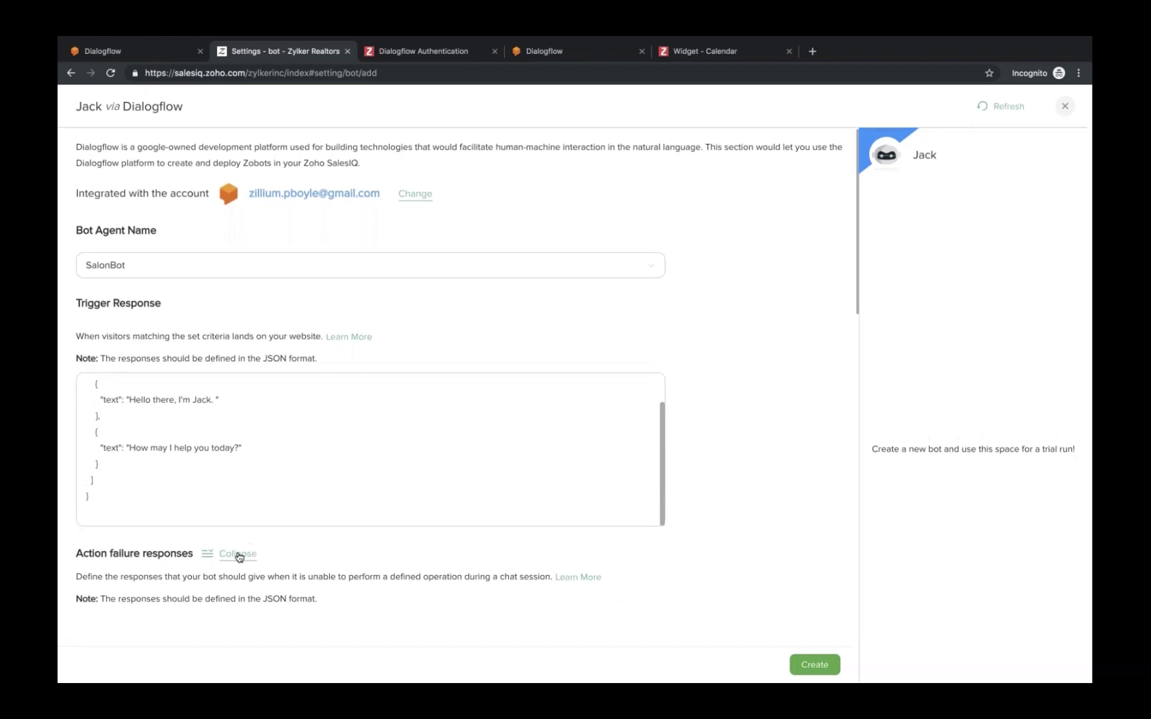
{"action": "scroll", "coordinate": [321, 547], "scroll_direction": "down", "scroll_amount": 3}
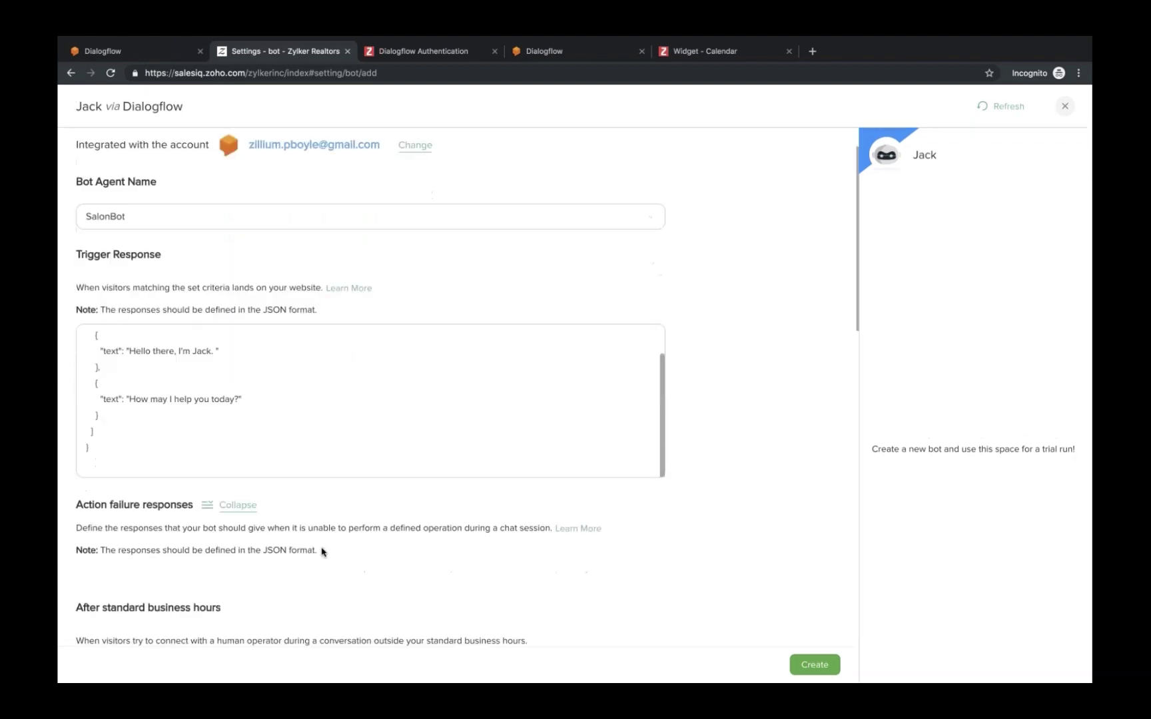
{"action": "scroll", "coordinate": [321, 550], "scroll_direction": "down", "scroll_amount": 1}
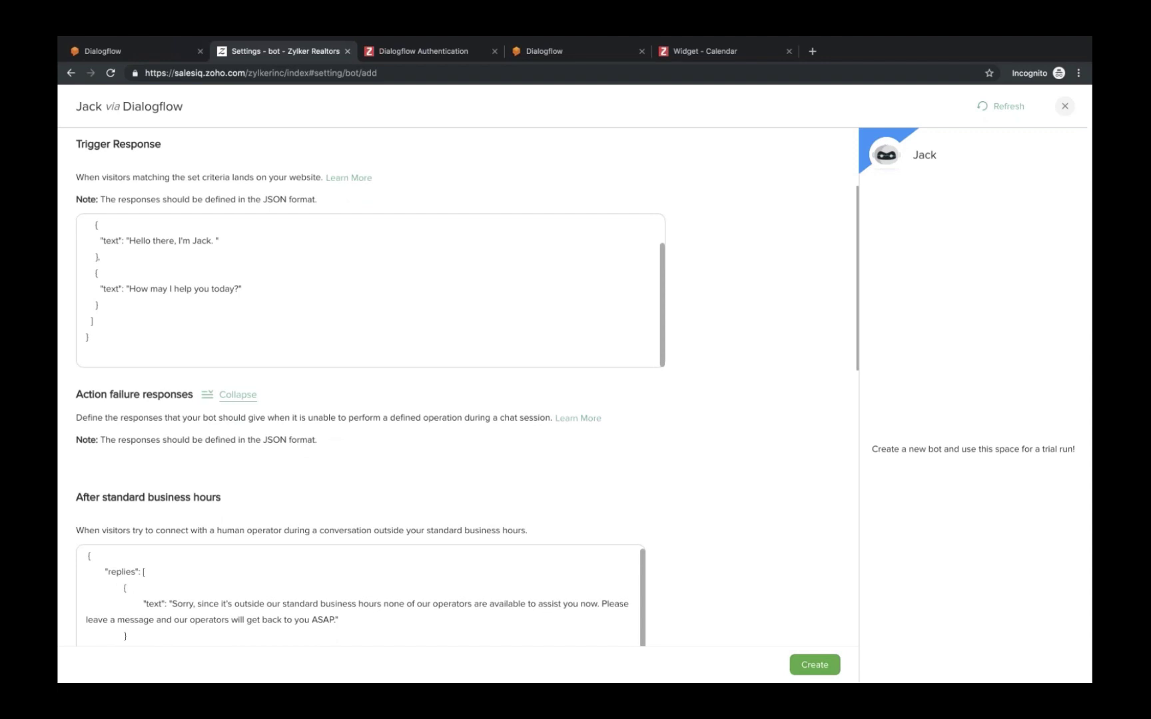
{"action": "scroll", "coordinate": [302, 545], "scroll_direction": "down", "scroll_amount": 15}
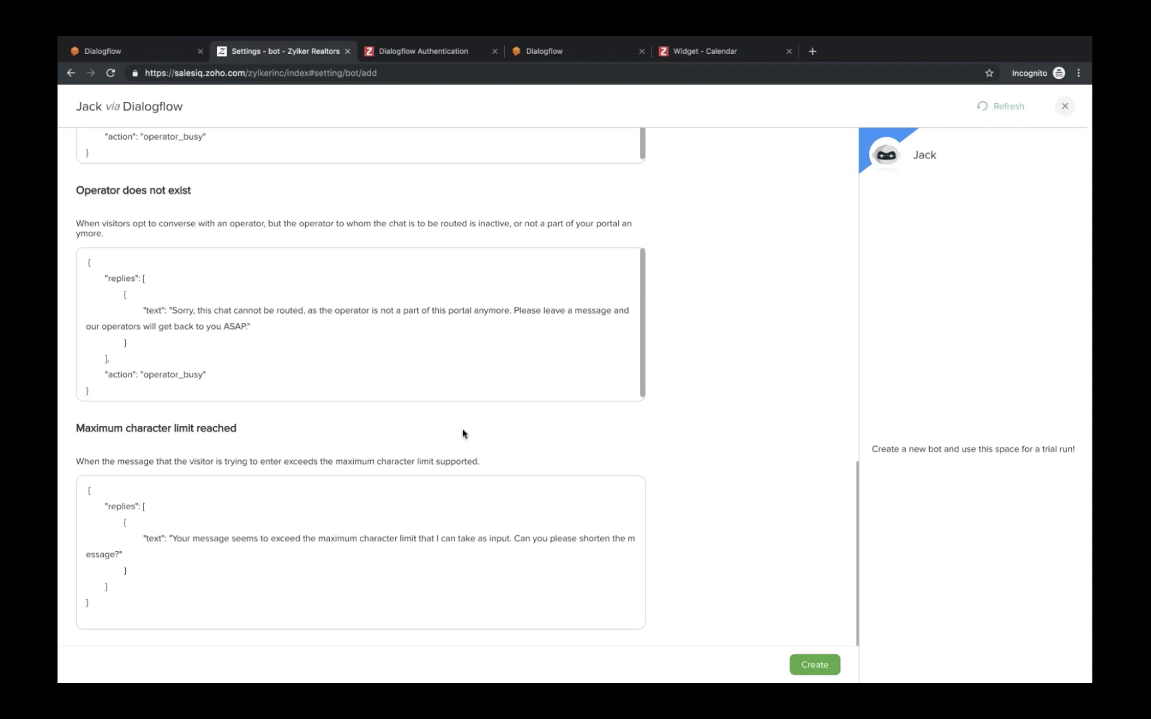
{"action": "scroll", "coordinate": [463, 433], "scroll_direction": "up", "scroll_amount": 6}
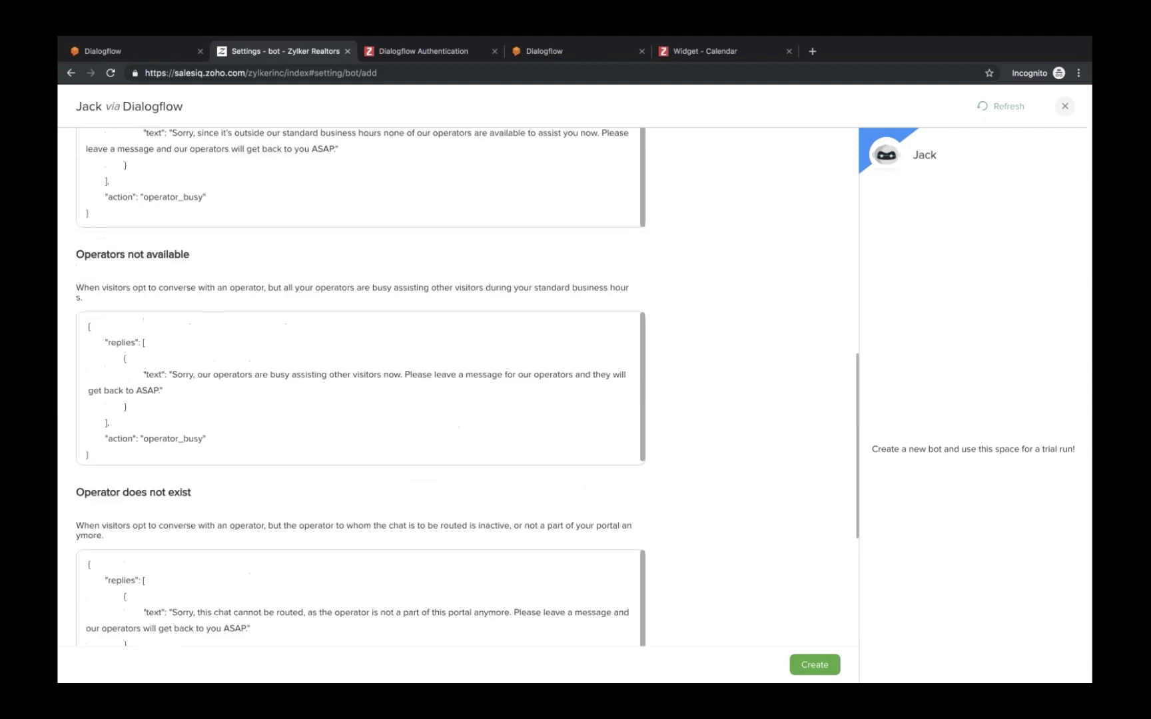
{"action": "scroll", "coordinate": [467, 384], "scroll_direction": "up", "scroll_amount": 1}
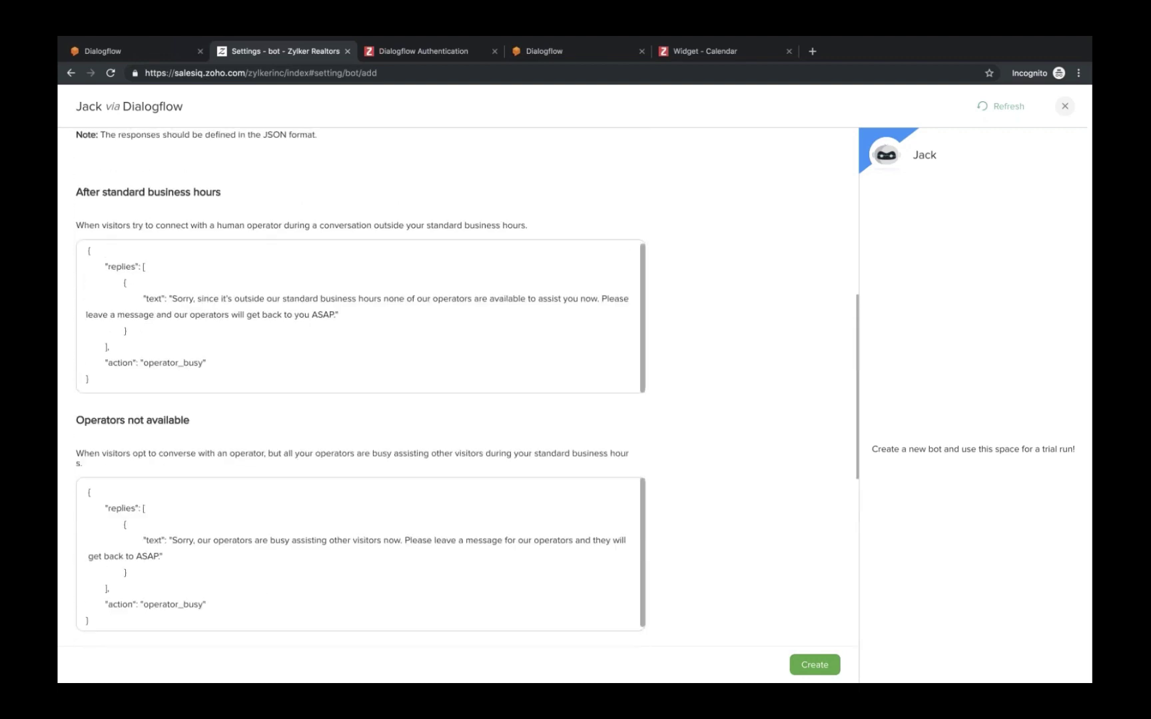
{"action": "scroll", "coordinate": [351, 365], "scroll_direction": "up", "scroll_amount": 6}
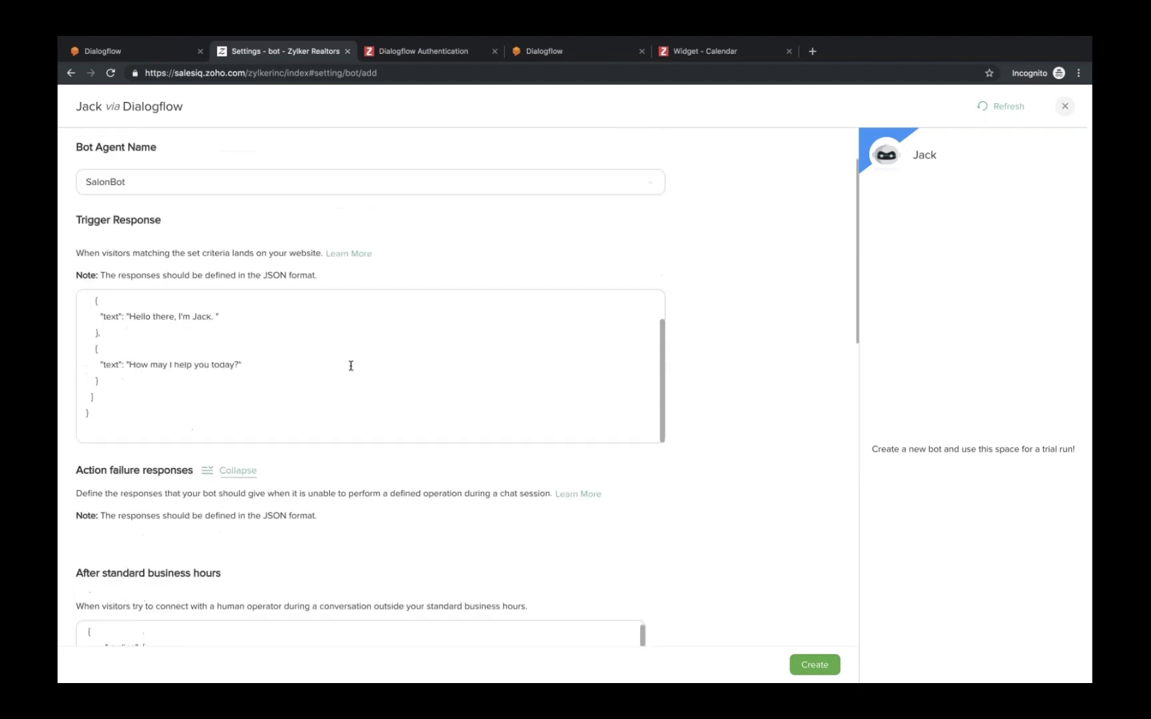
- Create the bot with these settings and check its greeting in the trial chat
{"action": "left_click", "coordinate": [808, 667]}
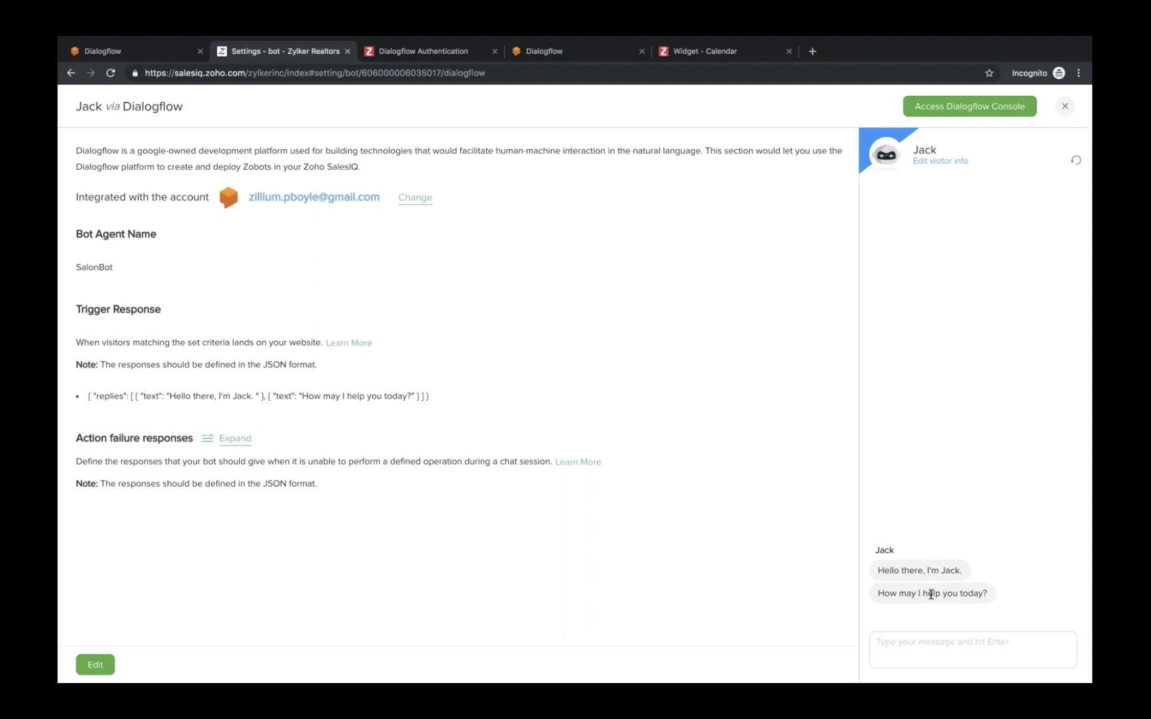
{"action": "mouse_move", "coordinate": [930, 593]}
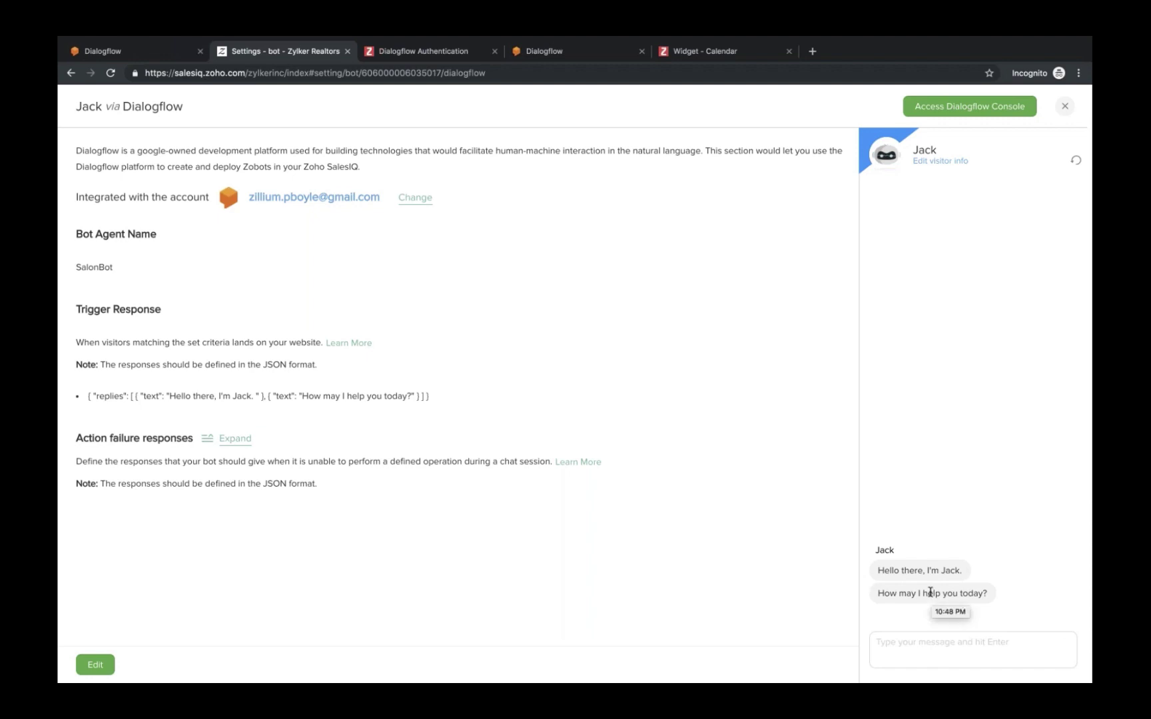
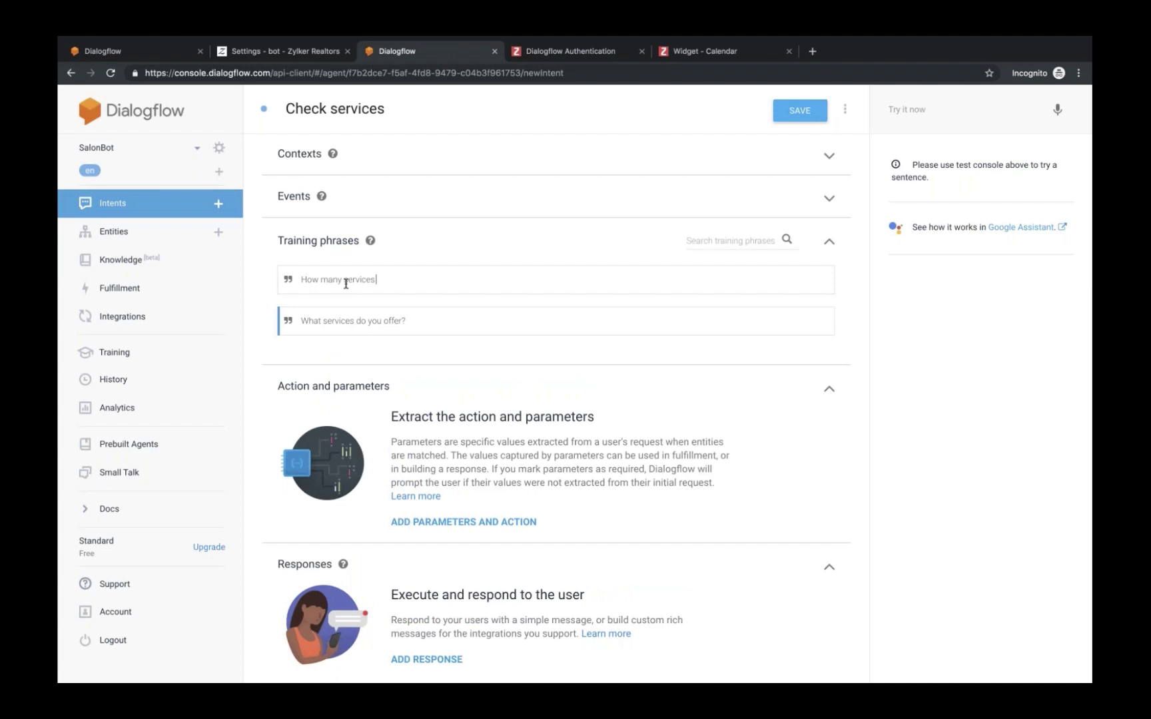
- In Dialogflow, add the Check services training phrases "How many services do you offer?", "Services" and "I need a hair cut. Is that available?"
{"action": "type", "text": "offer?"}
{"action": "key", "text": "Return"}
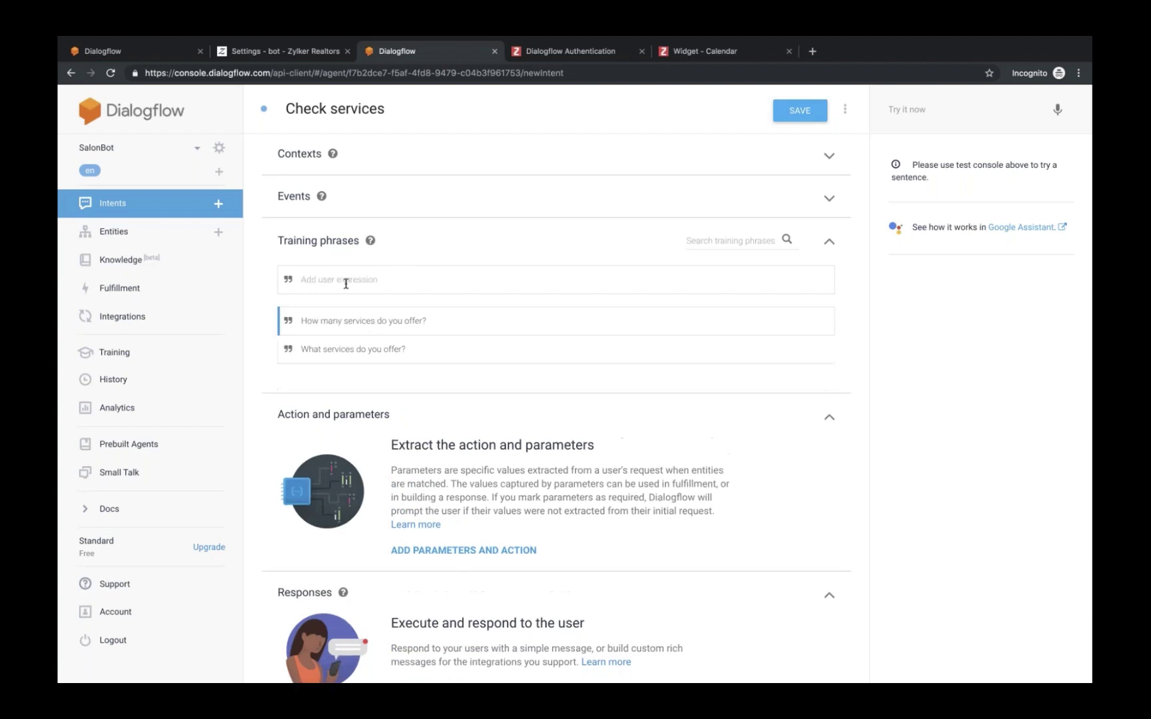
{"action": "type", "text": "Services"}
{"action": "key", "text": "Return"}
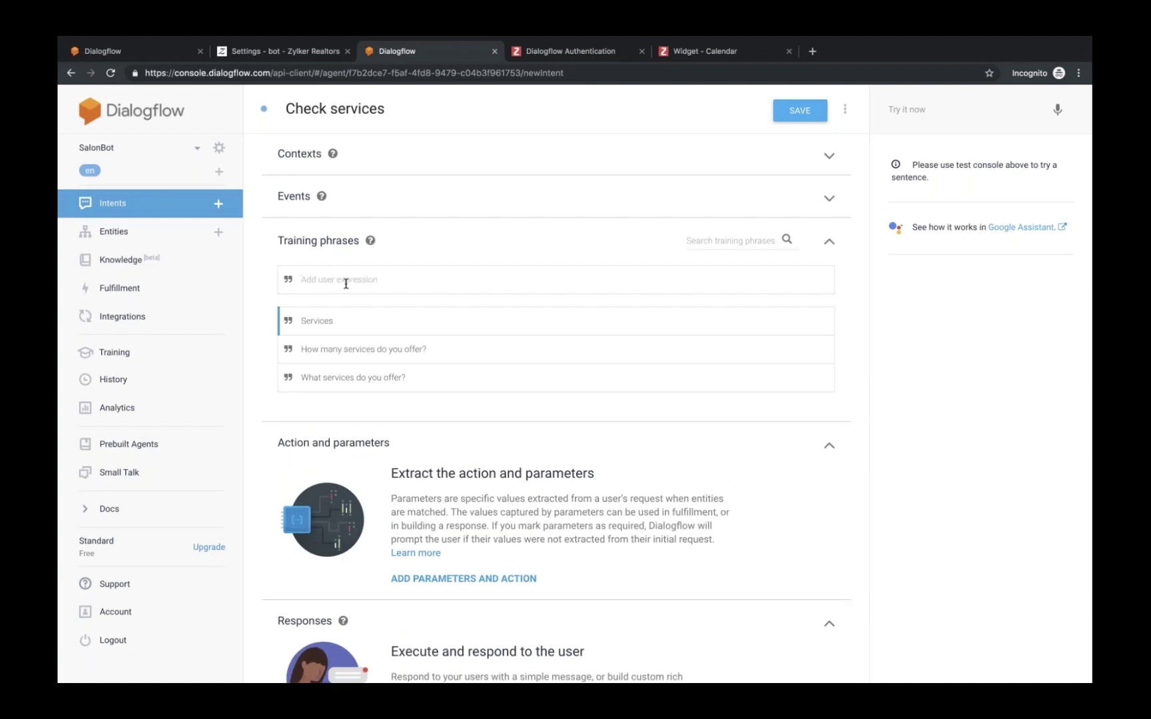
{"action": "type", "text": "I need a haircut. Is that available?"}
{"action": "key", "text": "Return"}
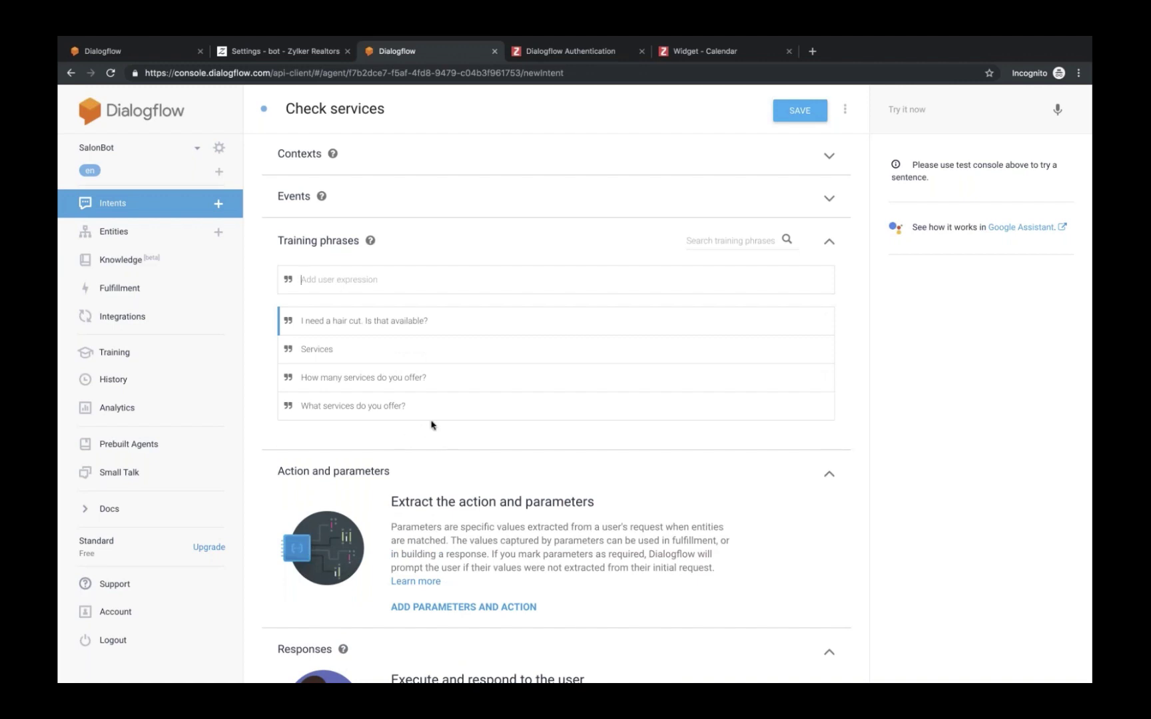
- Add a default text response to the Check services intent
{"action": "scroll", "coordinate": [465, 455], "scroll_direction": "down", "scroll_amount": 1}
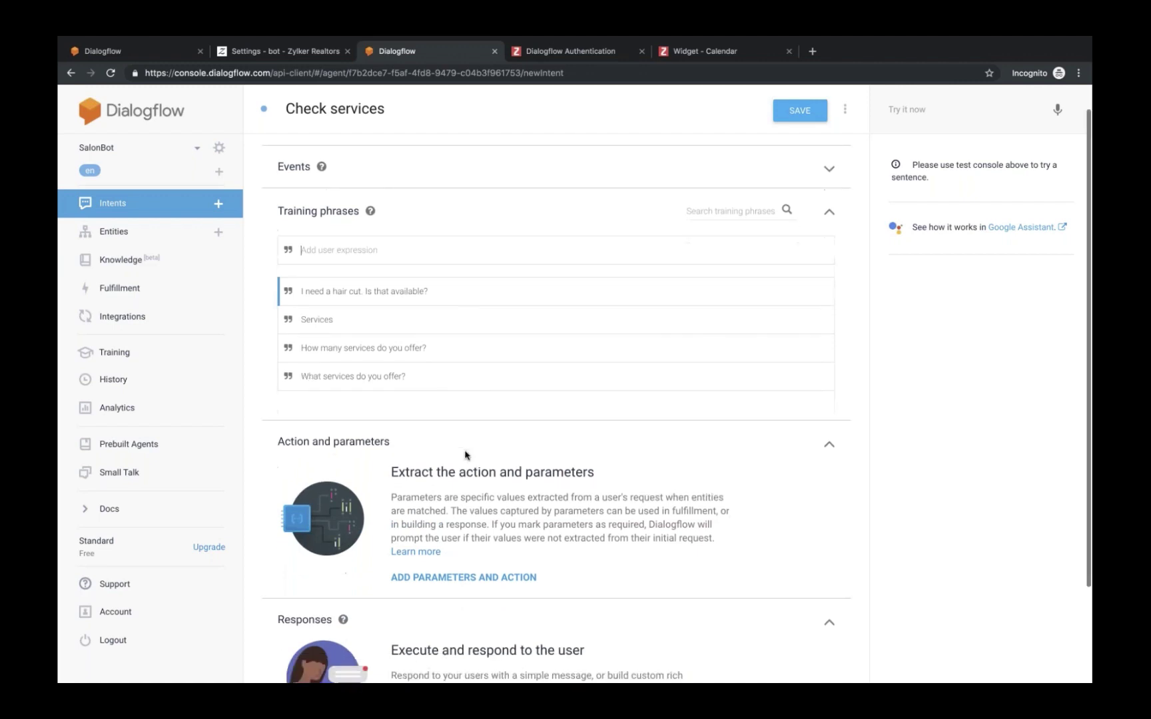
{"action": "scroll", "coordinate": [465, 455], "scroll_direction": "down", "scroll_amount": 3}
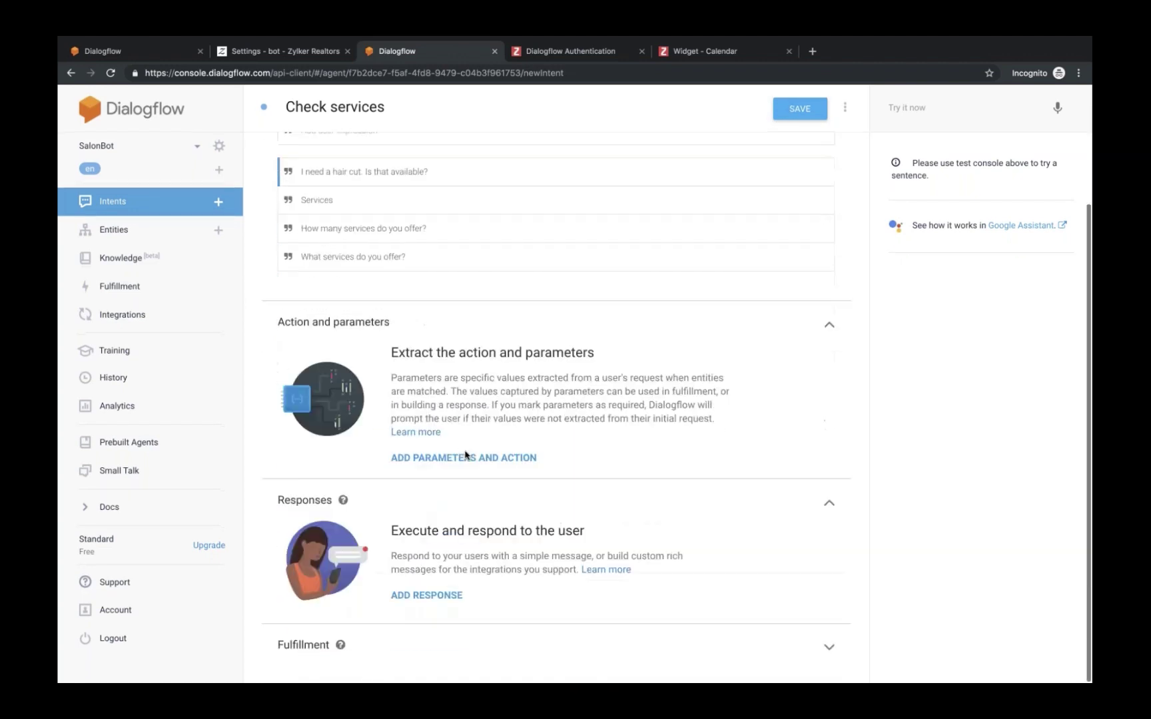
{"action": "left_click", "coordinate": [420, 597]}
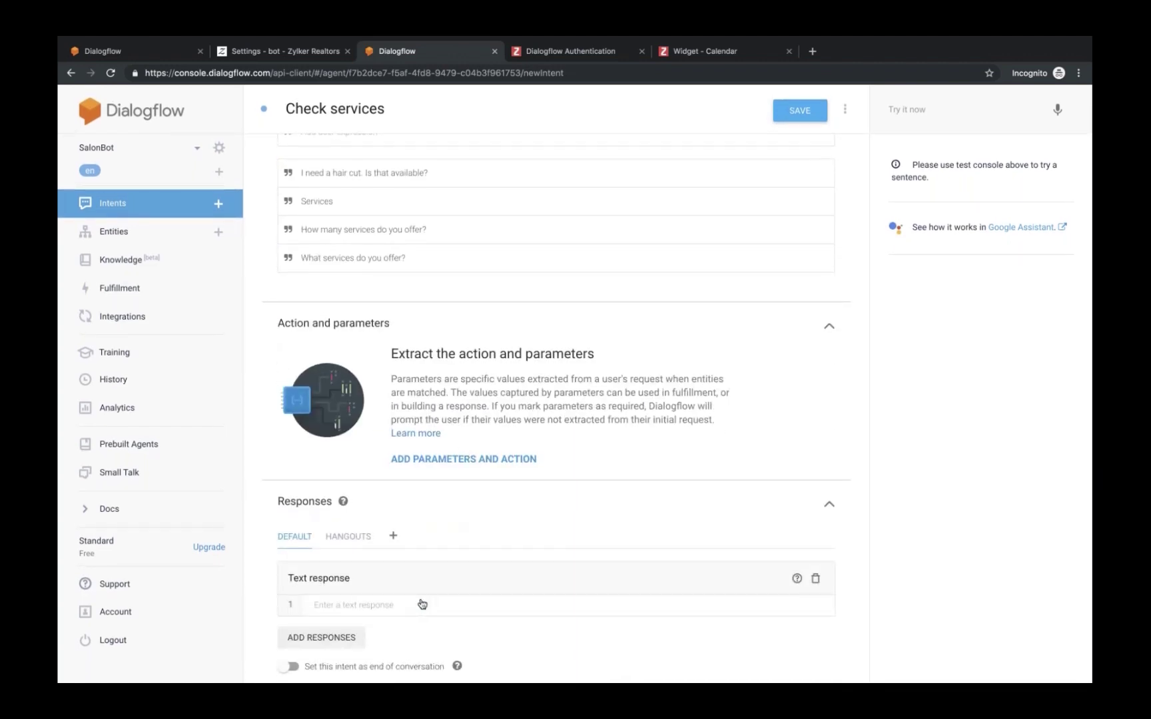
{"action": "scroll", "coordinate": [421, 603], "scroll_direction": "down", "scroll_amount": 3}
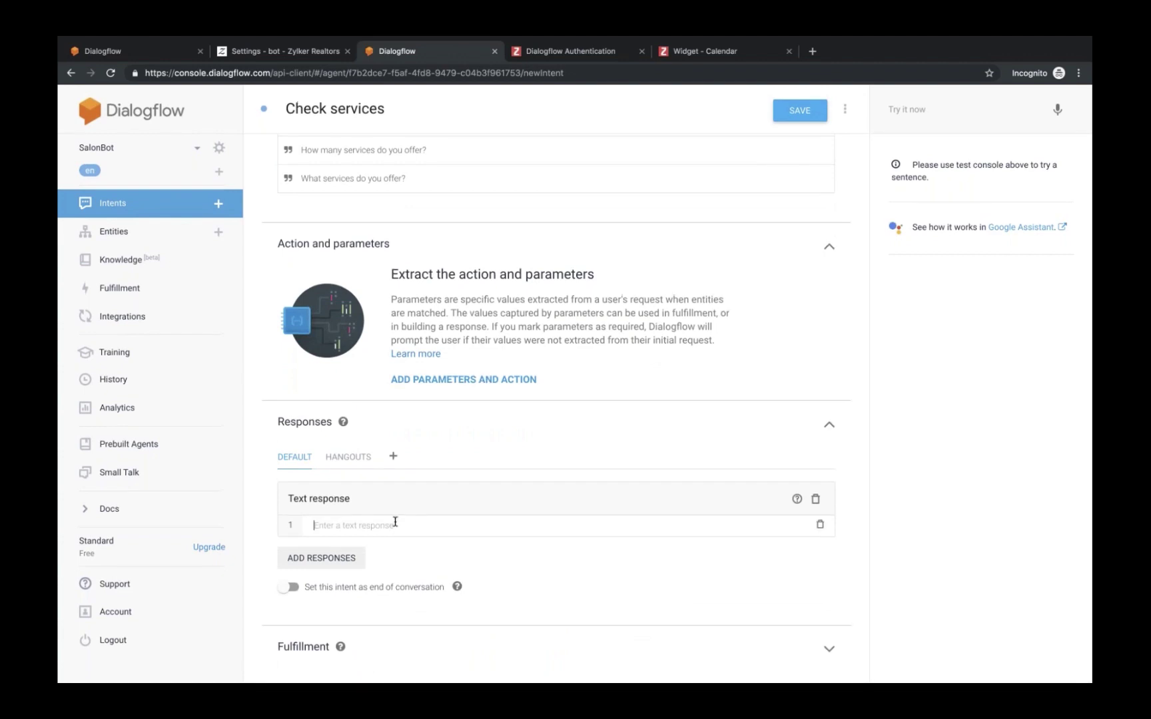
- Copy the full hair services and price list from the Responses document and paste it as the Check services text response
{"action": "mouse_move", "coordinate": [772, 679]}
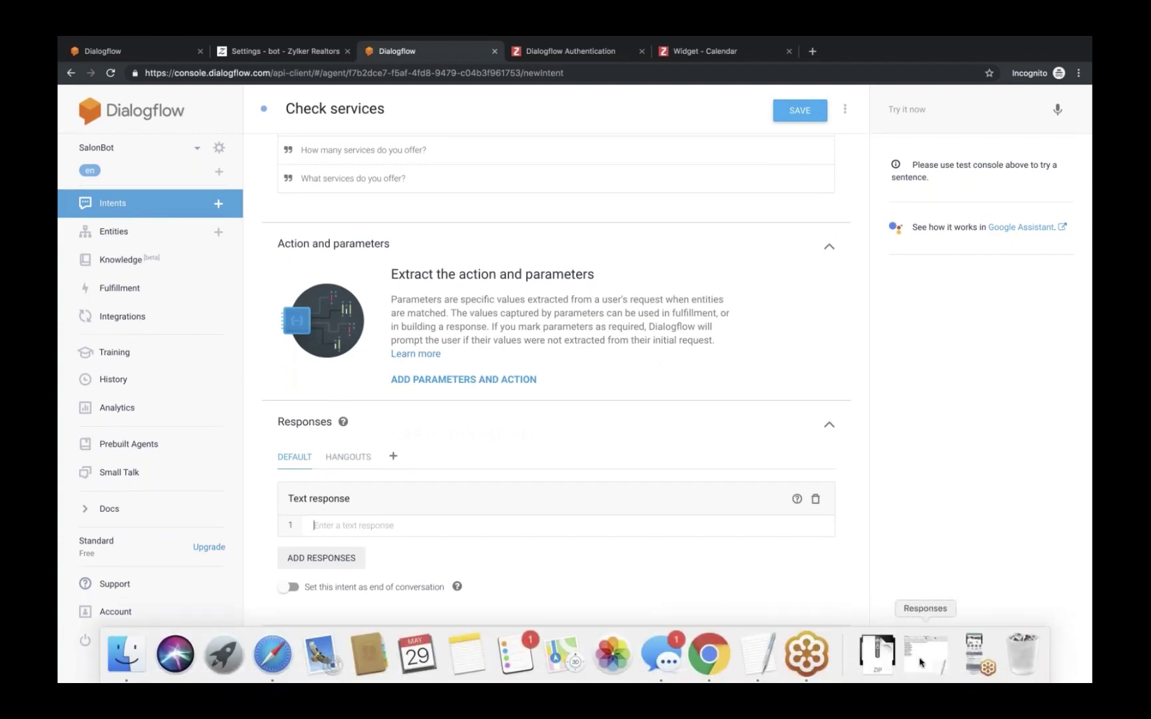
{"action": "left_click", "coordinate": [921, 663]}
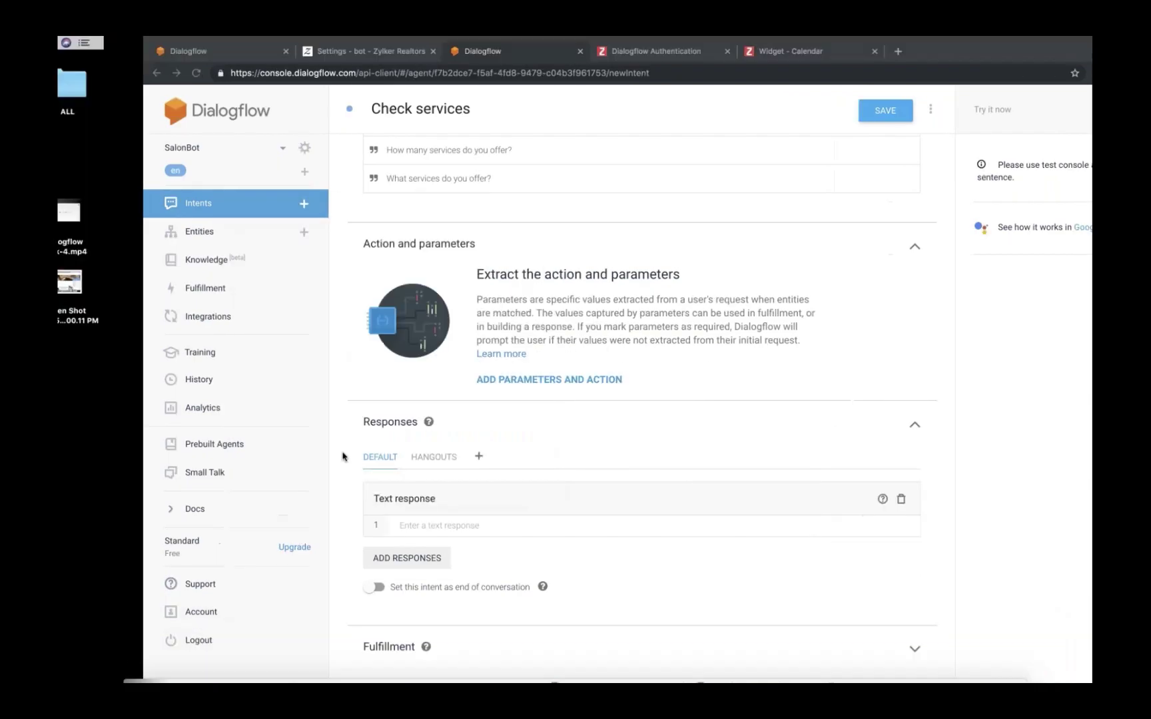
{"action": "key", "text": "super+a"}
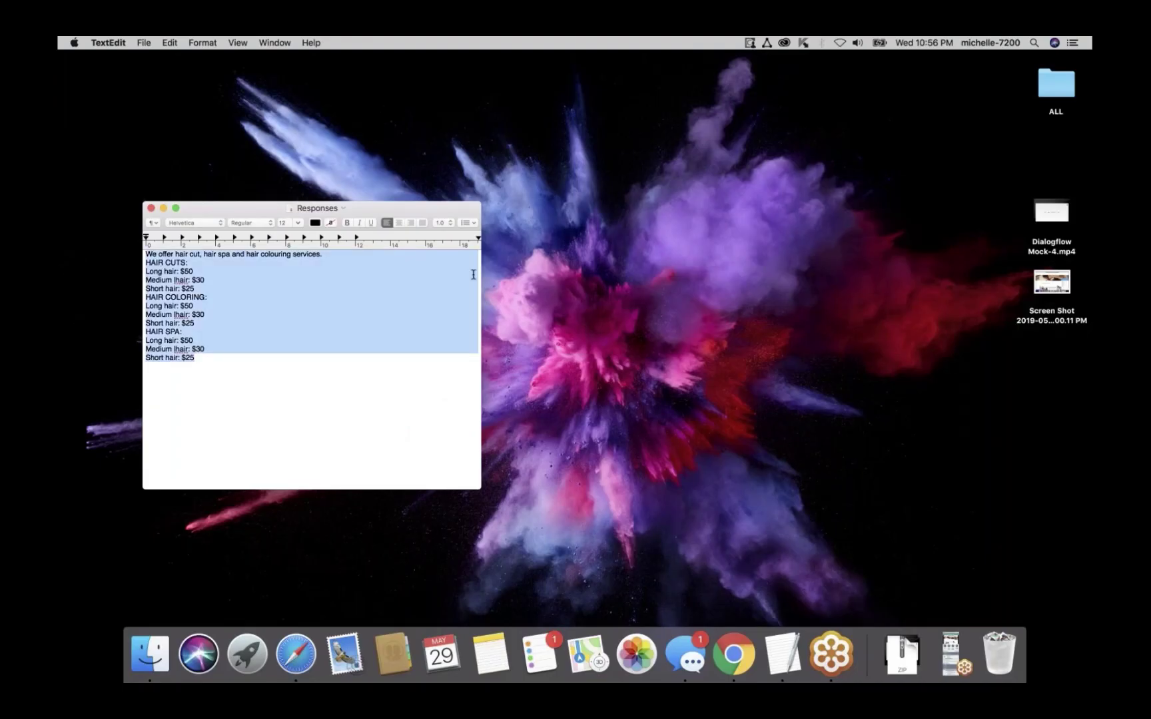
{"action": "key", "text": "ctrl+Right"}
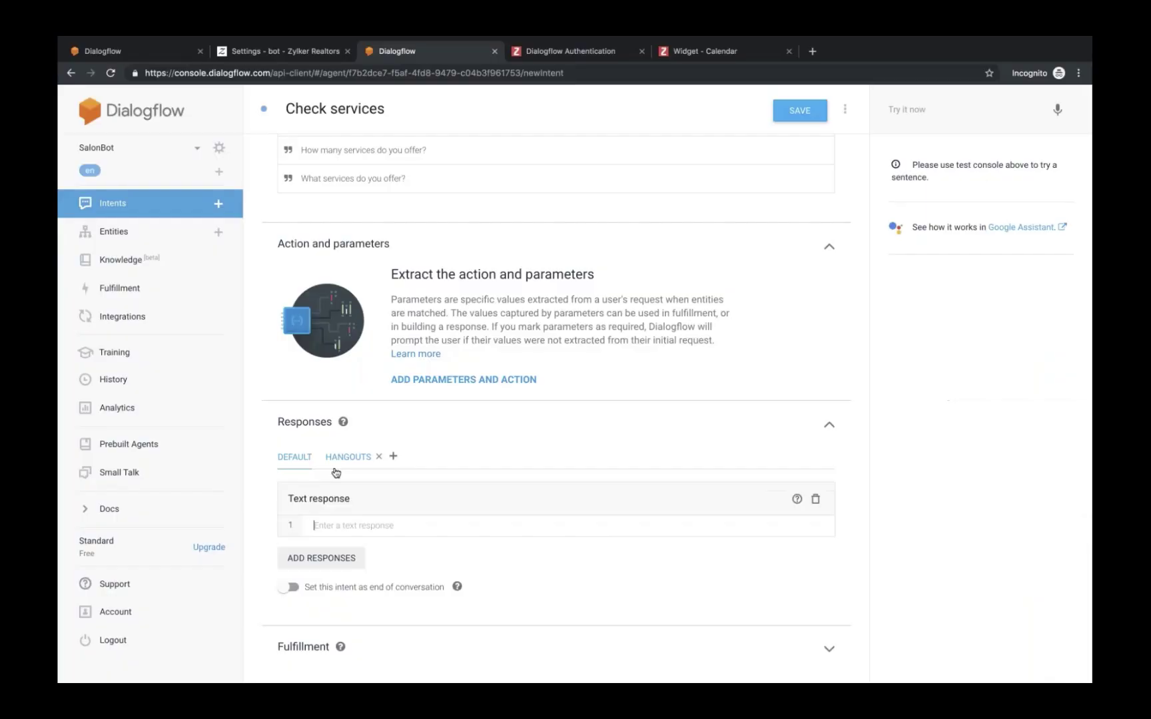
{"action": "left_click", "coordinate": [352, 529]}
{"action": "type", "text": "We offer hair cut, hair spa and hair colouring services. HAIR CUTS: Long hair: $50 Medium hair: $30 Short hair: $25 HAIR COLORING: Long hair: $50 Medium hair: $30 Short hair: $25 HAIR SPA: Long hair: $50 Medium hair: $30 Short hair: $25"}
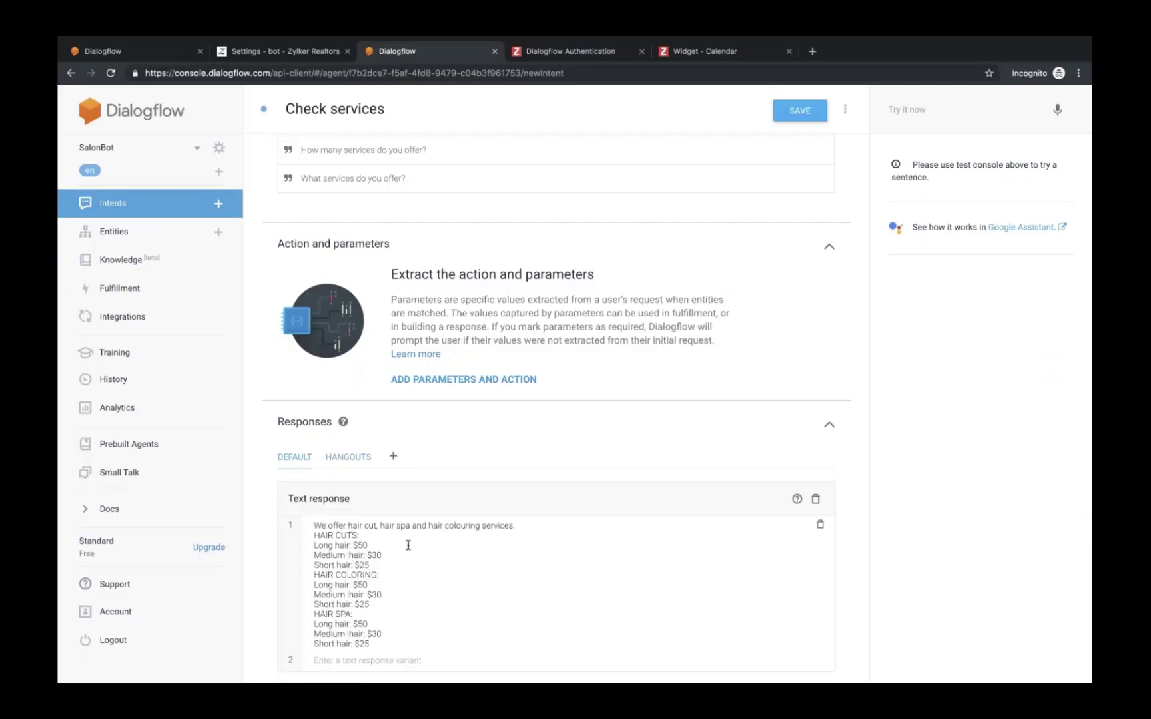
- Review the training phrases and the pasted response, and save the Check services intent
{"action": "scroll", "coordinate": [471, 311], "scroll_direction": "up", "scroll_amount": 1}
{"action": "scroll", "coordinate": [472, 310], "scroll_direction": "up", "scroll_amount": 3}
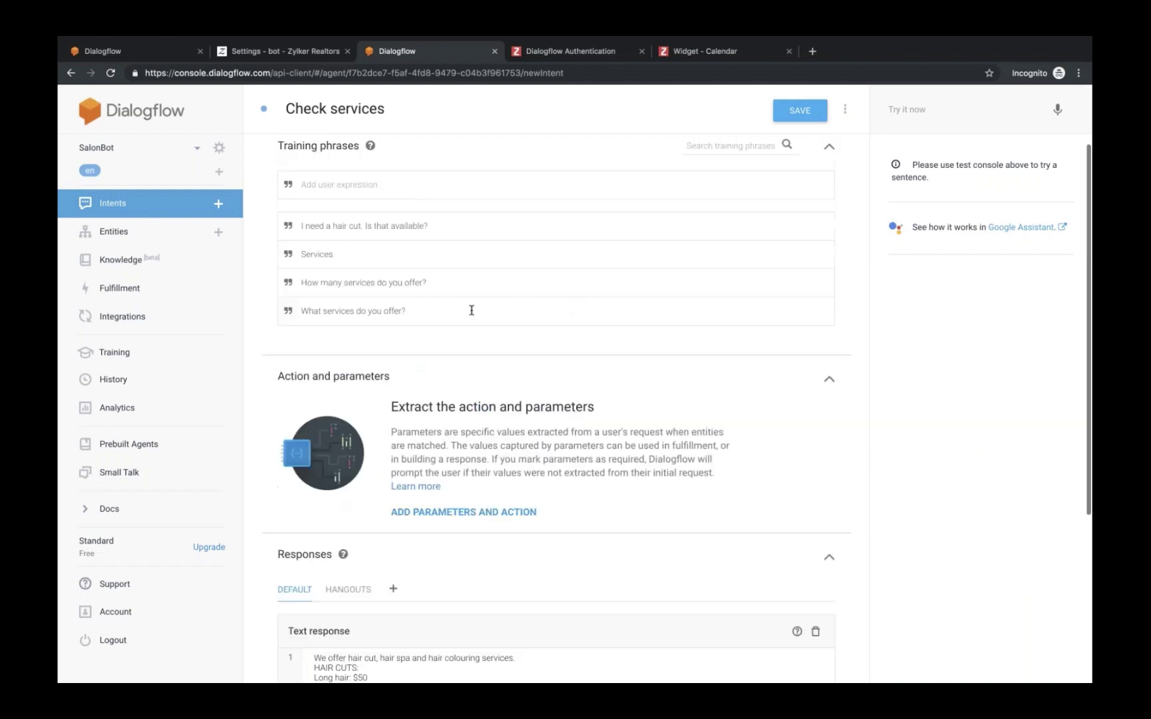
{"action": "scroll", "coordinate": [471, 311], "scroll_direction": "down", "scroll_amount": 5}
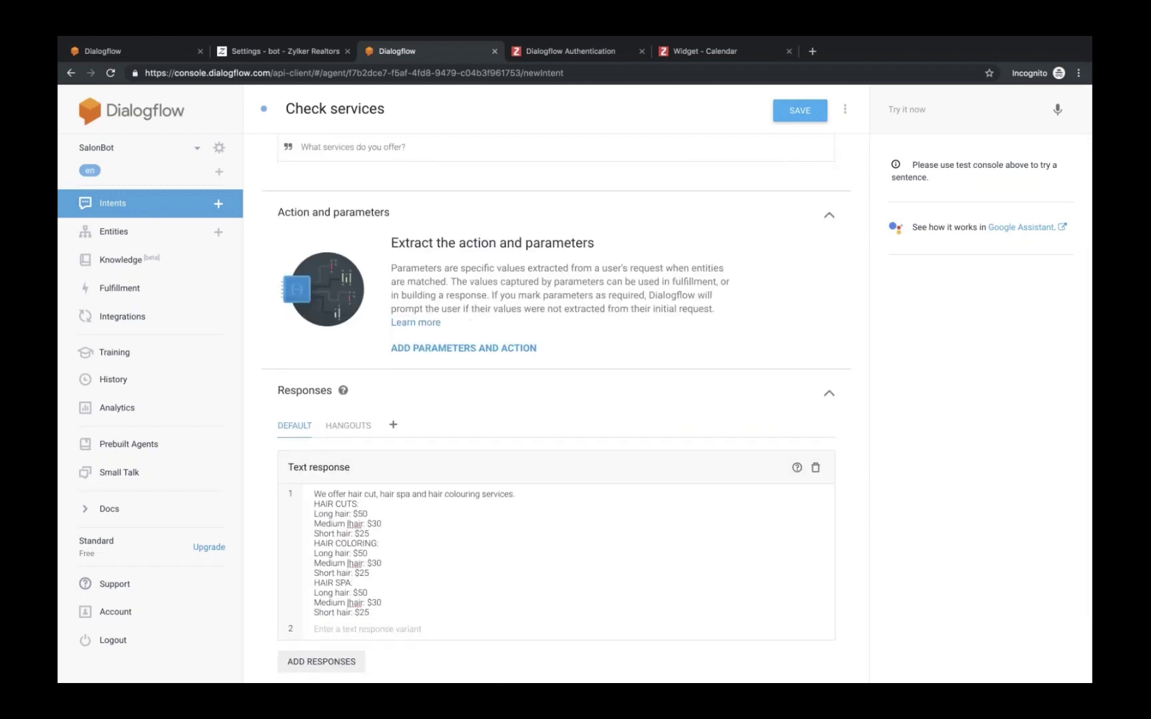
{"action": "scroll", "coordinate": [403, 561], "scroll_direction": "down", "scroll_amount": 2}
{"action": "scroll", "coordinate": [404, 563], "scroll_direction": "down", "scroll_amount": 1}
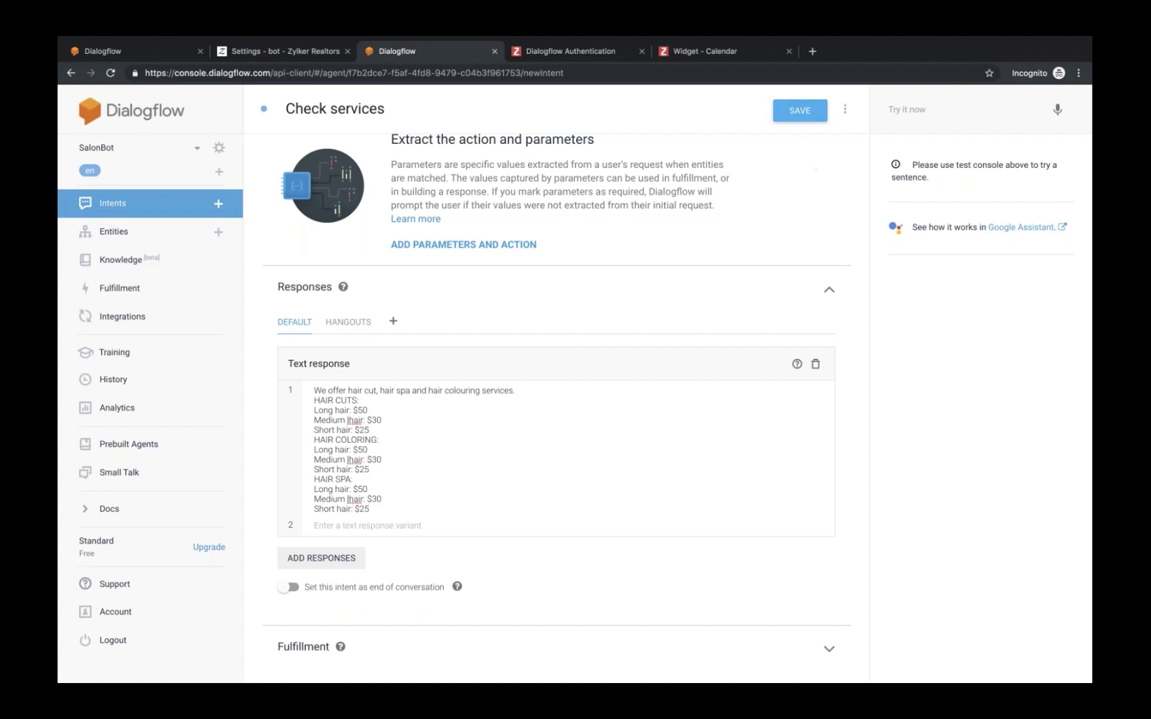
{"action": "left_click", "coordinate": [799, 113]}
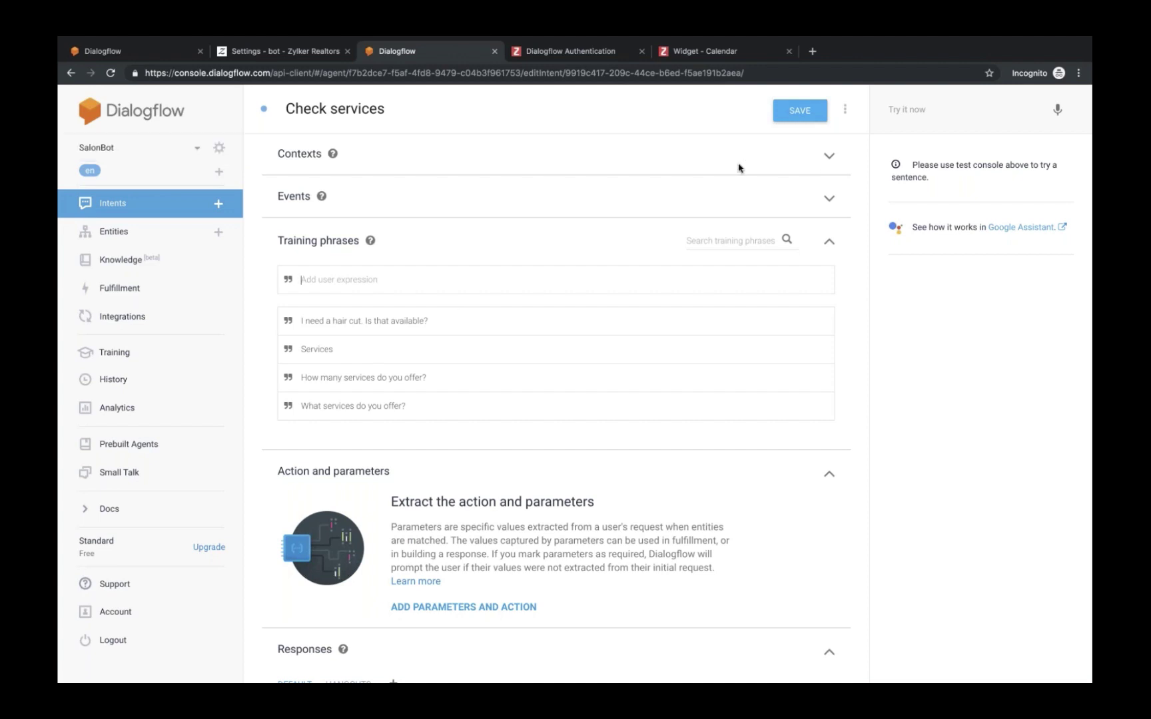
- Create a new intent named "Schedule appointments"
{"action": "left_click", "coordinate": [219, 205]}
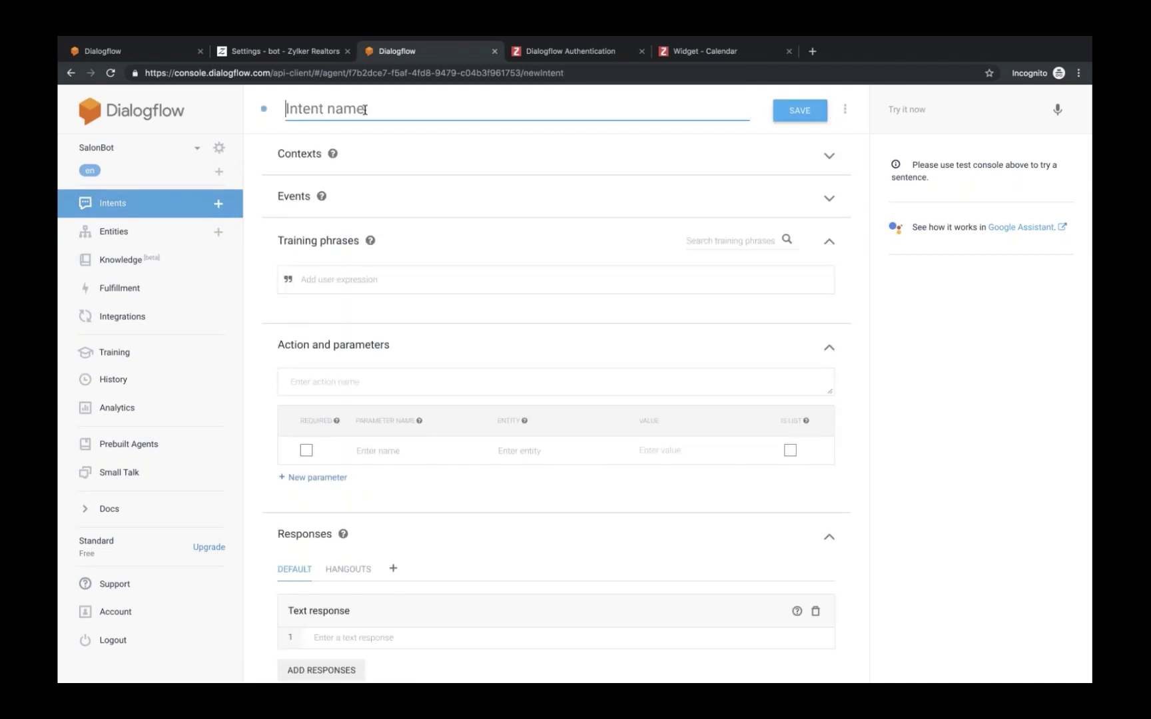
{"action": "type", "text": "Schedule appoint"}
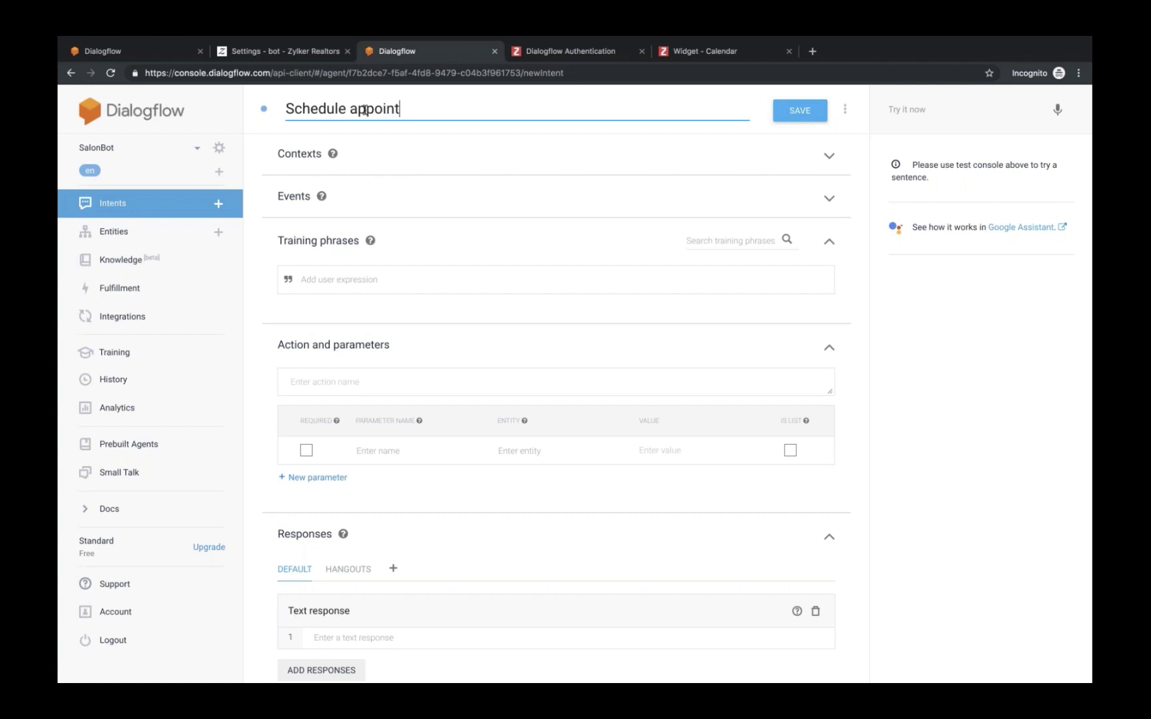
{"action": "type", "text": "ments"}
- Add the training phrases "I'd like to get a hair cut" and "I'd like an appointment on Saturday"
{"action": "left_click", "coordinate": [365, 284]}
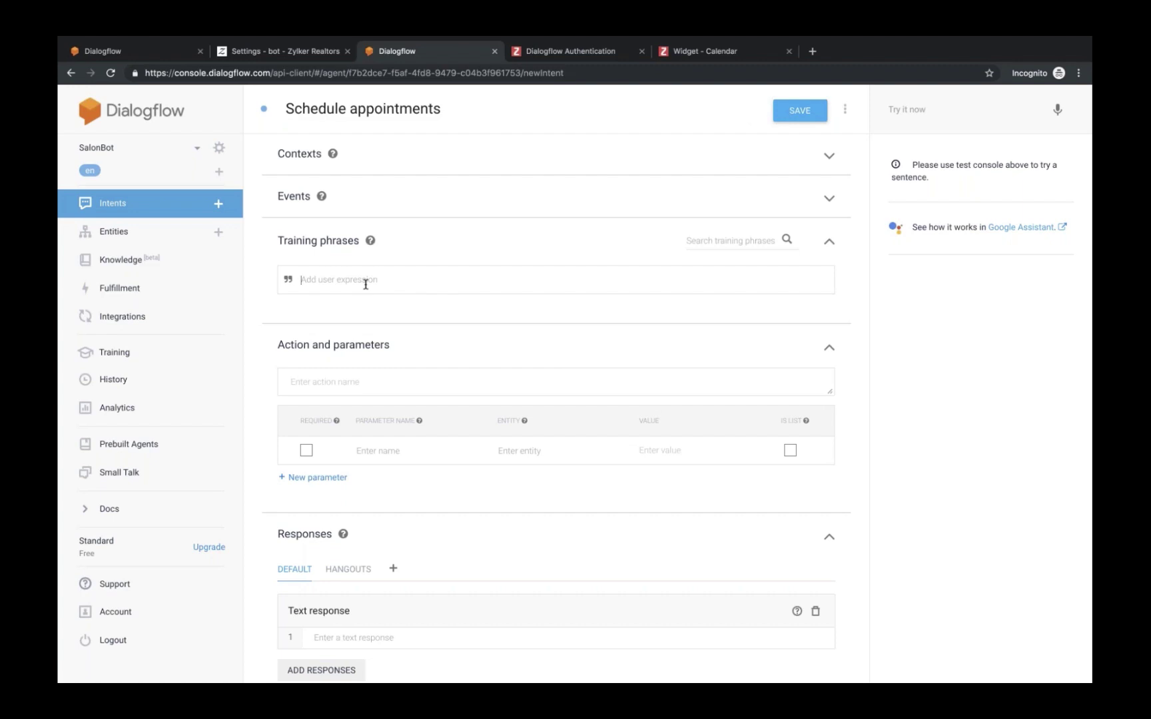
{"action": "left_click", "coordinate": [365, 284]}
{"action": "type", "text": "I'd k like to get a haircut"}
{"action": "key", "text": "Return"}
{"action": "type", "text": "I'd"}
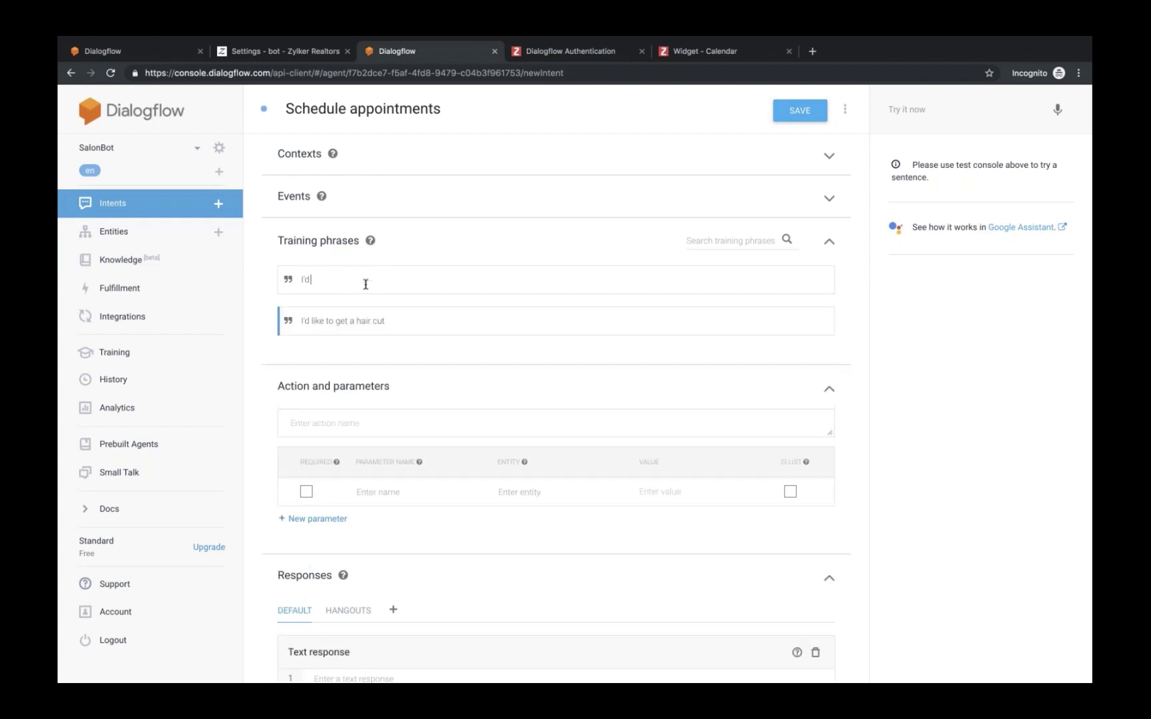
{"action": "type", "text": " like an appointment on Saturday"}
{"action": "key", "text": "Return"}
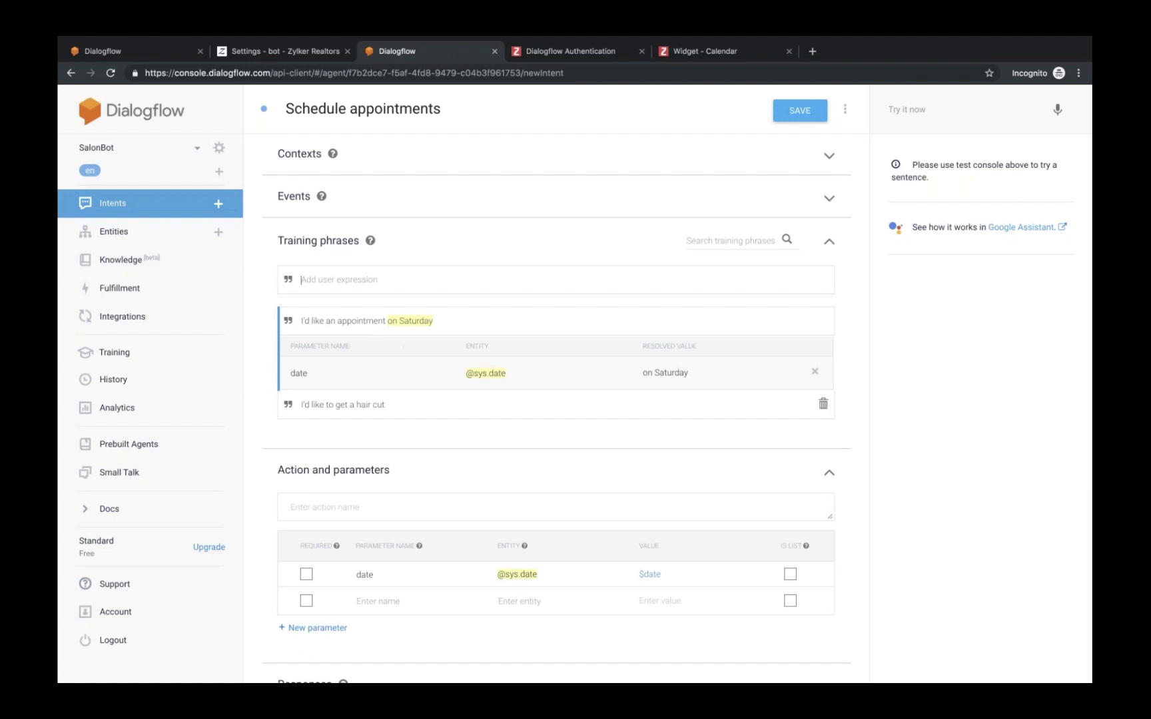
- Add the training phrase "I'd like to get a hair cut this weekend" to the Schedule appointments intent
{"action": "scroll", "coordinate": [399, 399], "scroll_direction": "down", "scroll_amount": 1}
{"action": "scroll", "coordinate": [400, 388], "scroll_direction": "down", "scroll_amount": 1}
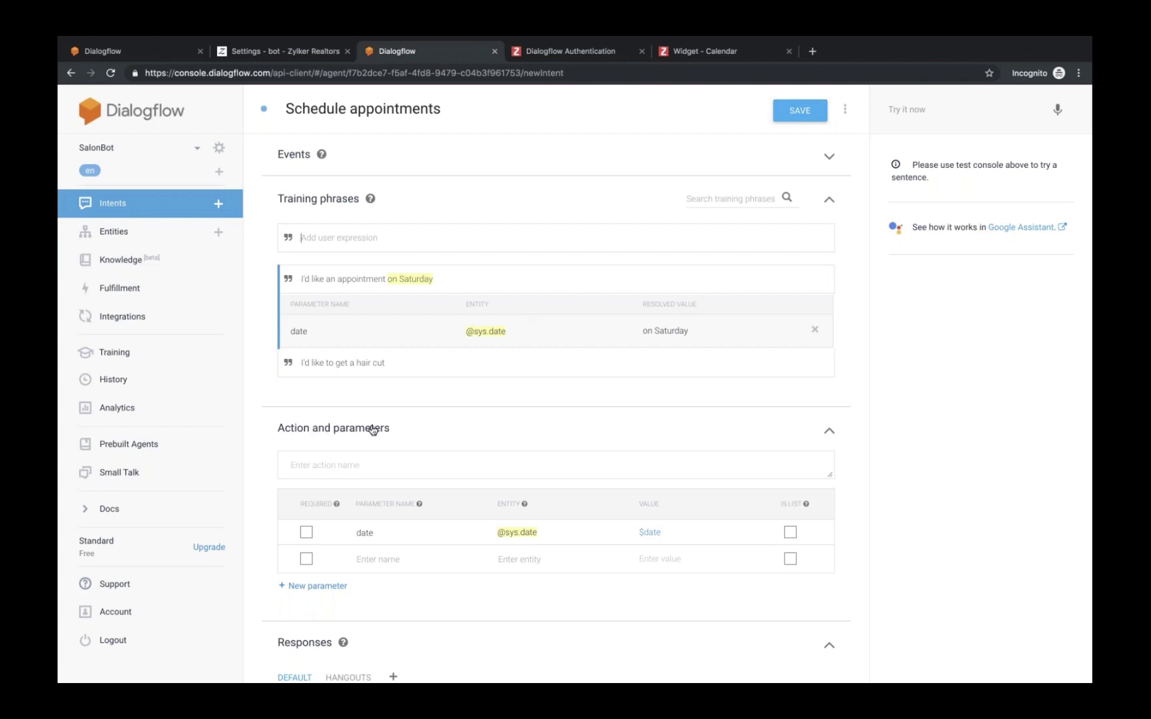
{"action": "left_click", "coordinate": [301, 238]}
{"action": "left_click", "coordinate": [331, 238]}
{"action": "type", "text": "I'd like to get a hair cut this weekend"}
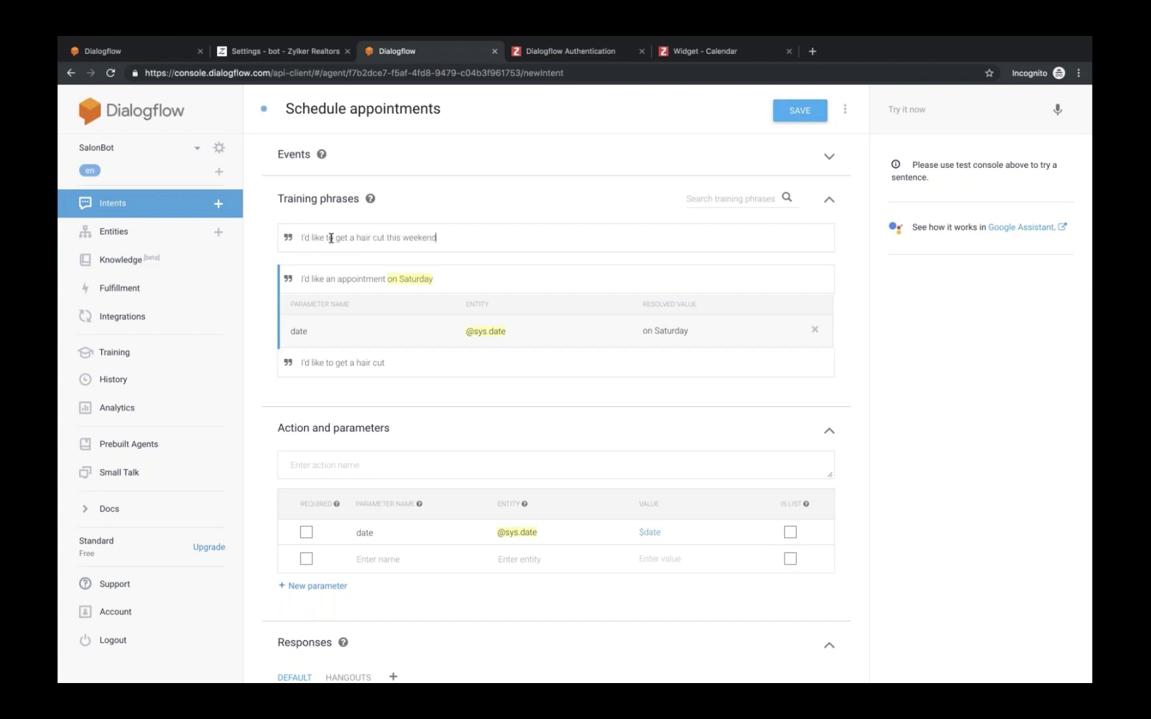
{"action": "key", "text": "Return"}
{"action": "left_click", "coordinate": [390, 284]}
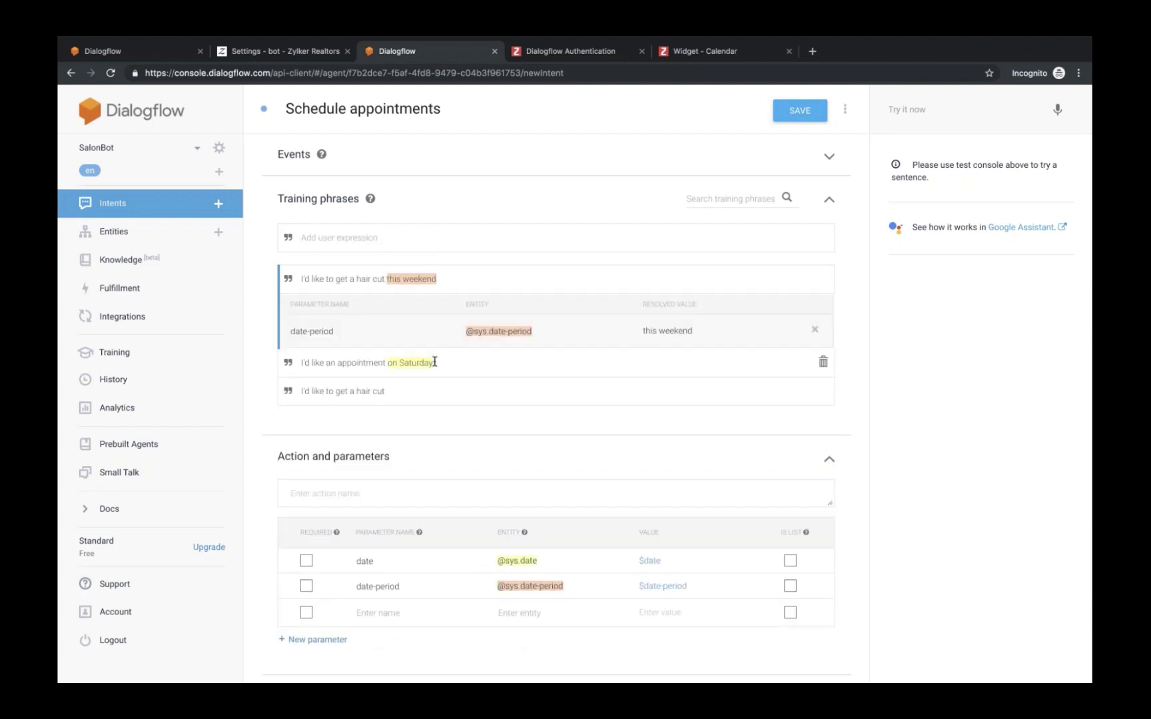
- Check the date parameters and add the training phrase "An appointment"
{"action": "scroll", "coordinate": [434, 361], "scroll_direction": "down", "scroll_amount": 1}
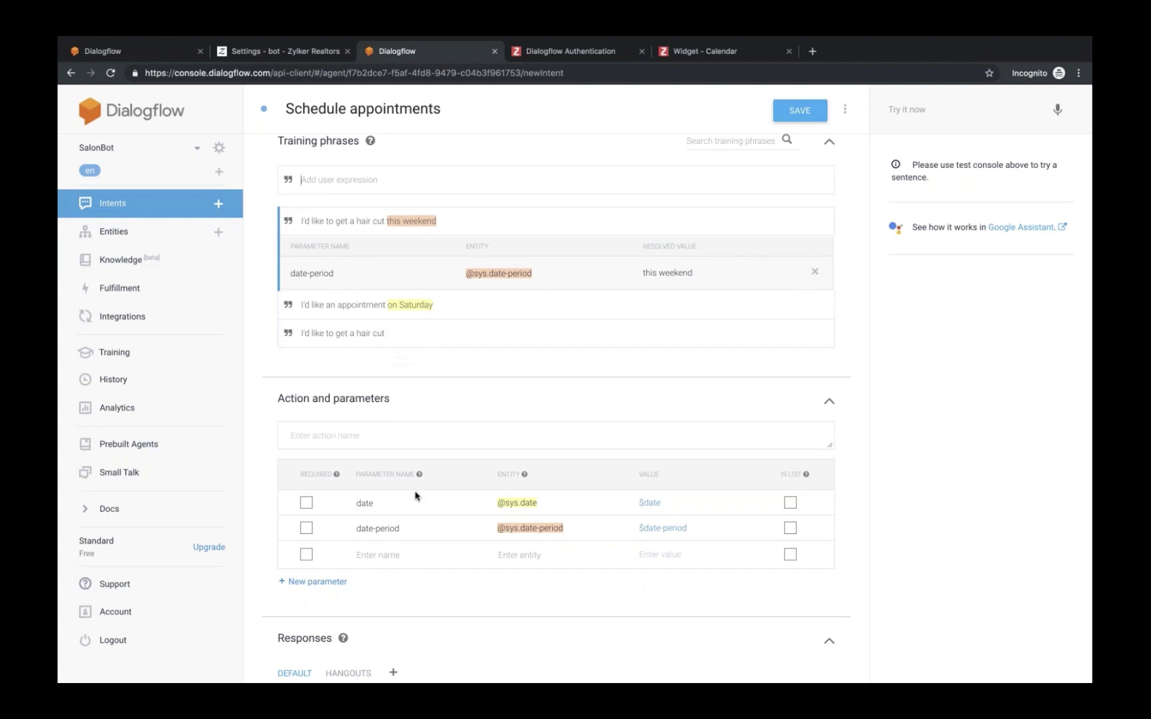
{"action": "scroll", "coordinate": [417, 532], "scroll_direction": "down", "scroll_amount": 1}
{"action": "scroll", "coordinate": [417, 532], "scroll_direction": "up", "scroll_amount": 1}
{"action": "scroll", "coordinate": [376, 240], "scroll_direction": "up", "scroll_amount": 1}
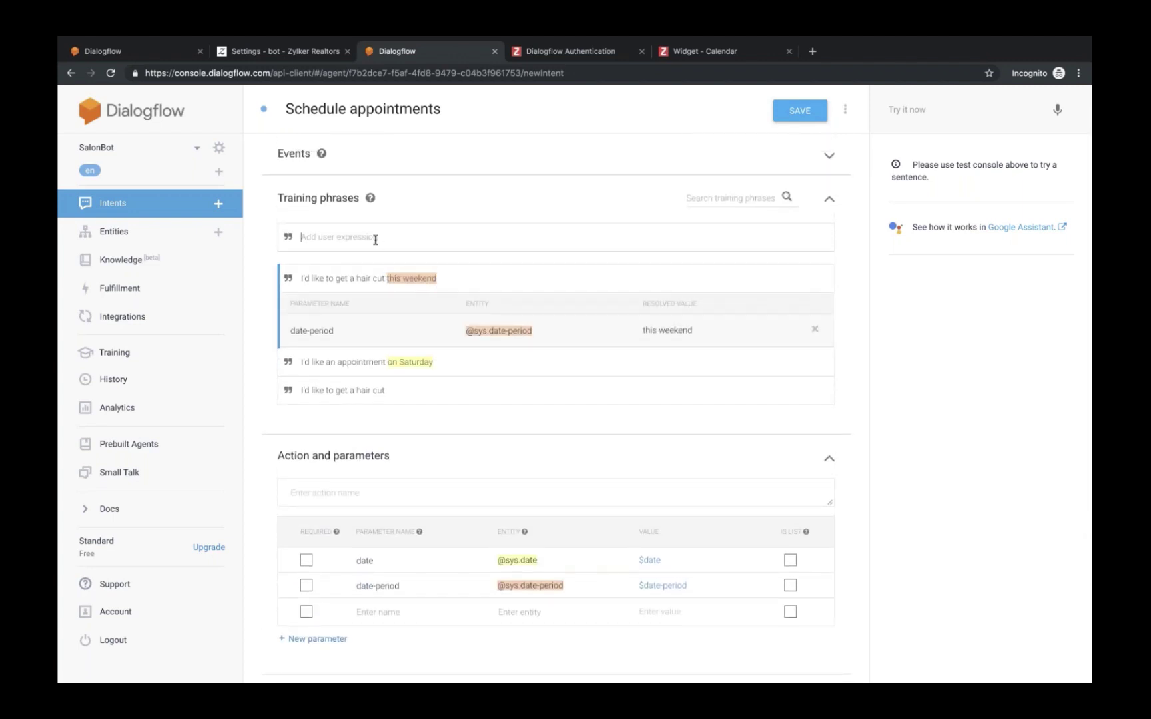
{"action": "type", "text": "An appointment"}
{"action": "key", "text": "Return"}
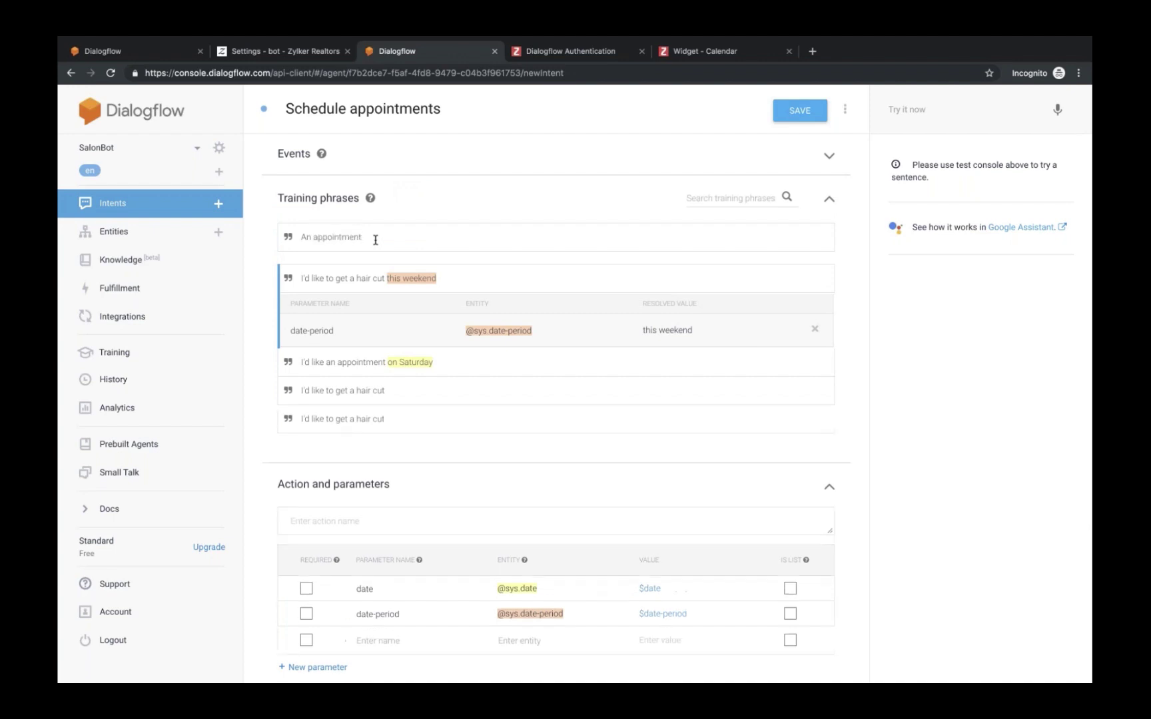
- Add the training phrase "Appointment for hair service" to the Schedule appointments intent
{"action": "type", "text": "A"}
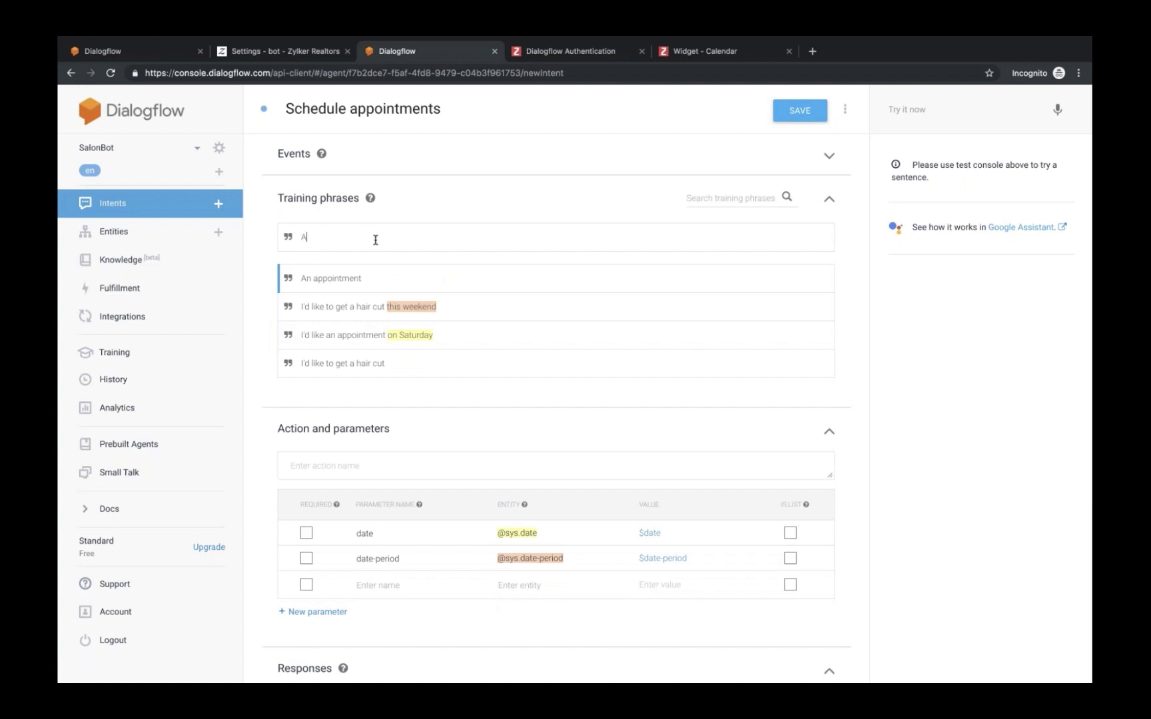
{"action": "type", "text": "ppointment for hair service"}
{"action": "scroll", "coordinate": [345, 526], "scroll_direction": "down", "scroll_amount": 5}
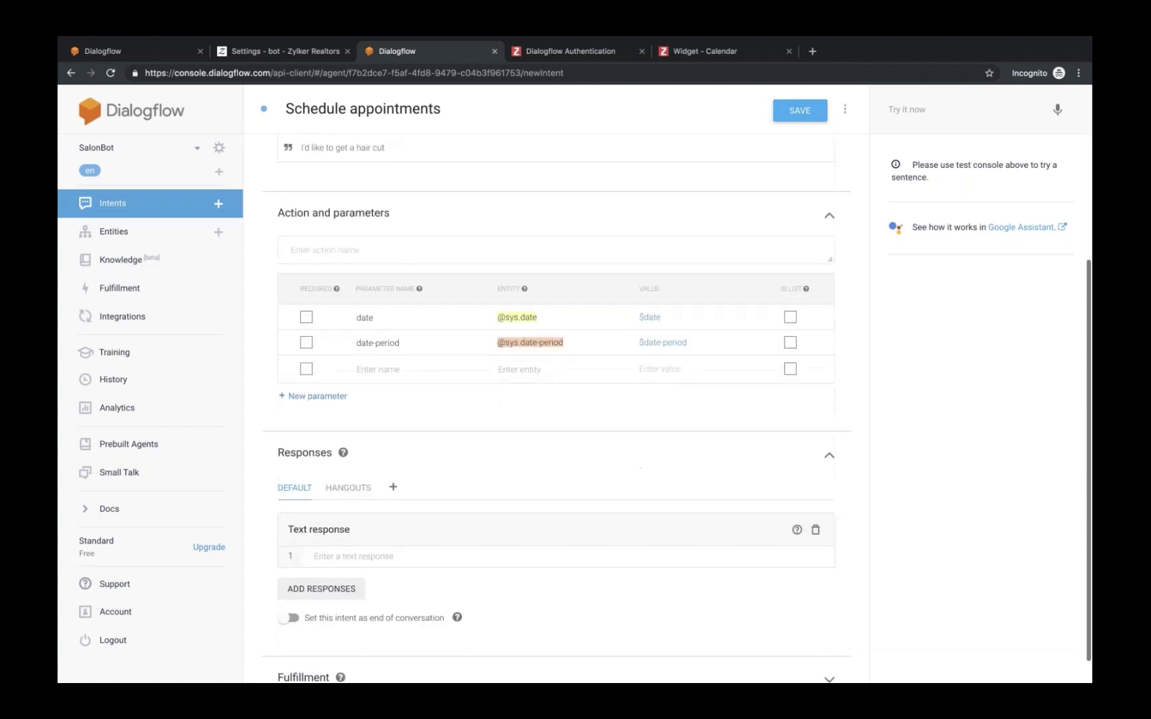
{"action": "left_click", "coordinate": [345, 526]}
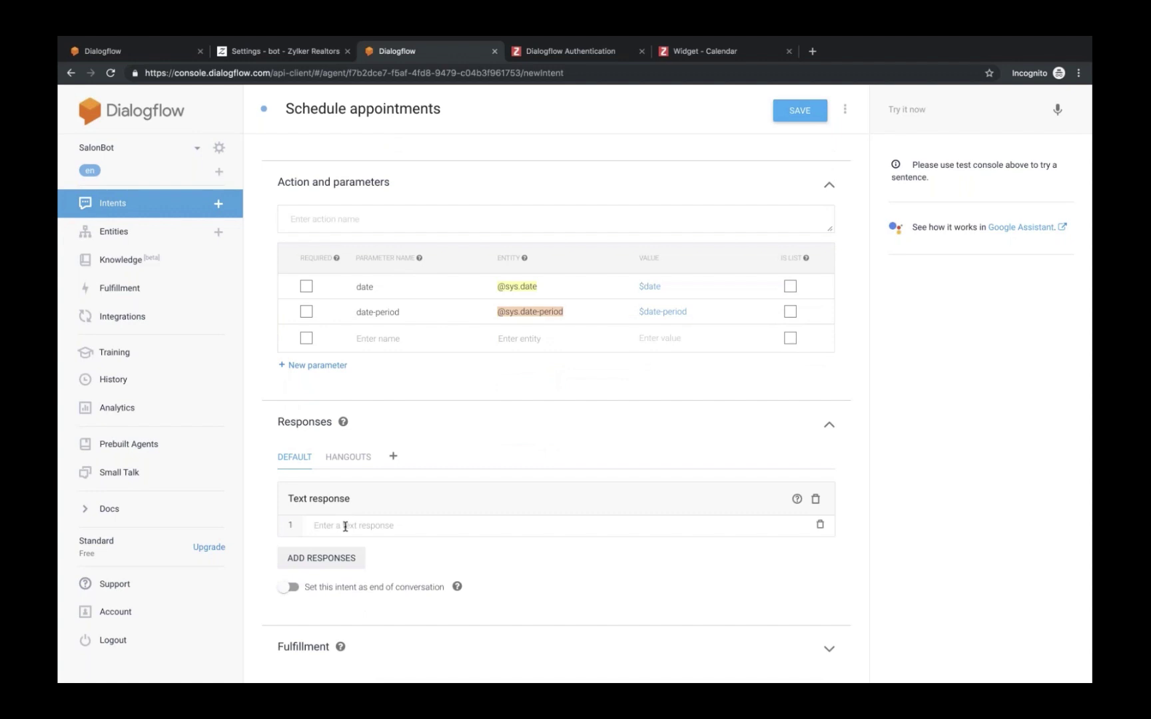
{"action": "scroll", "coordinate": [452, 329], "scroll_direction": "up", "scroll_amount": 5}
{"action": "scroll", "coordinate": [452, 329], "scroll_direction": "down", "scroll_amount": 5}
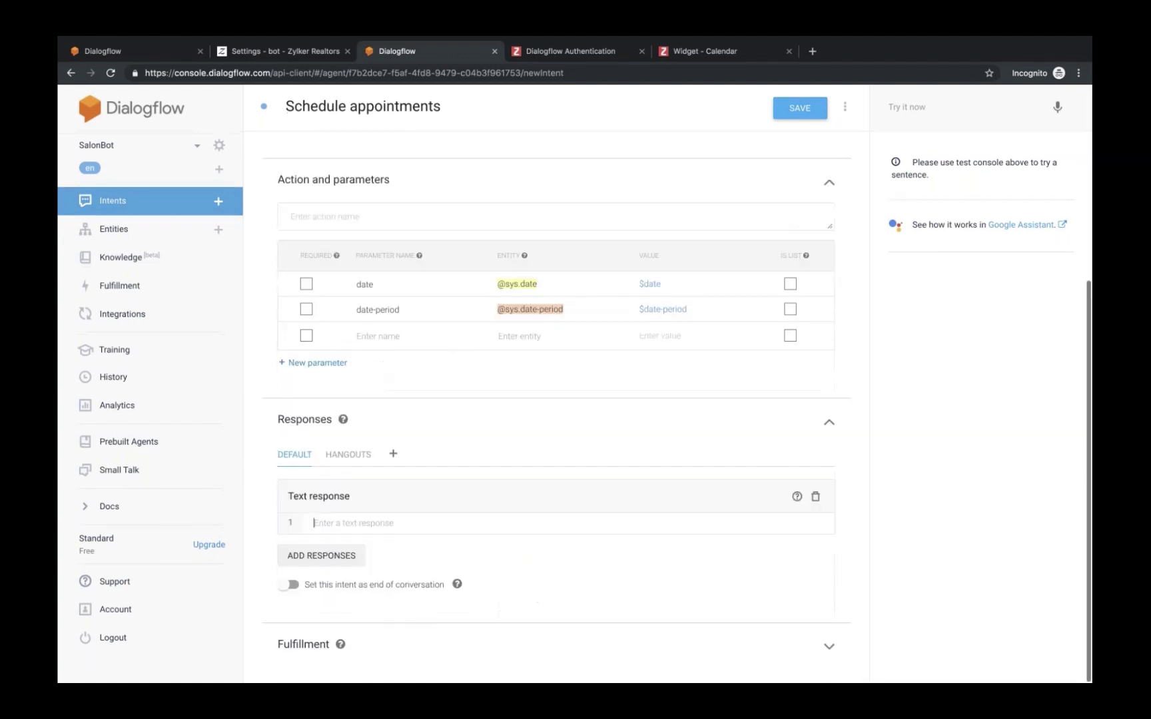
{"action": "scroll", "coordinate": [433, 268], "scroll_direction": "up", "scroll_amount": 5}
{"action": "left_click", "coordinate": [433, 268]}
{"action": "key", "text": "Return"}
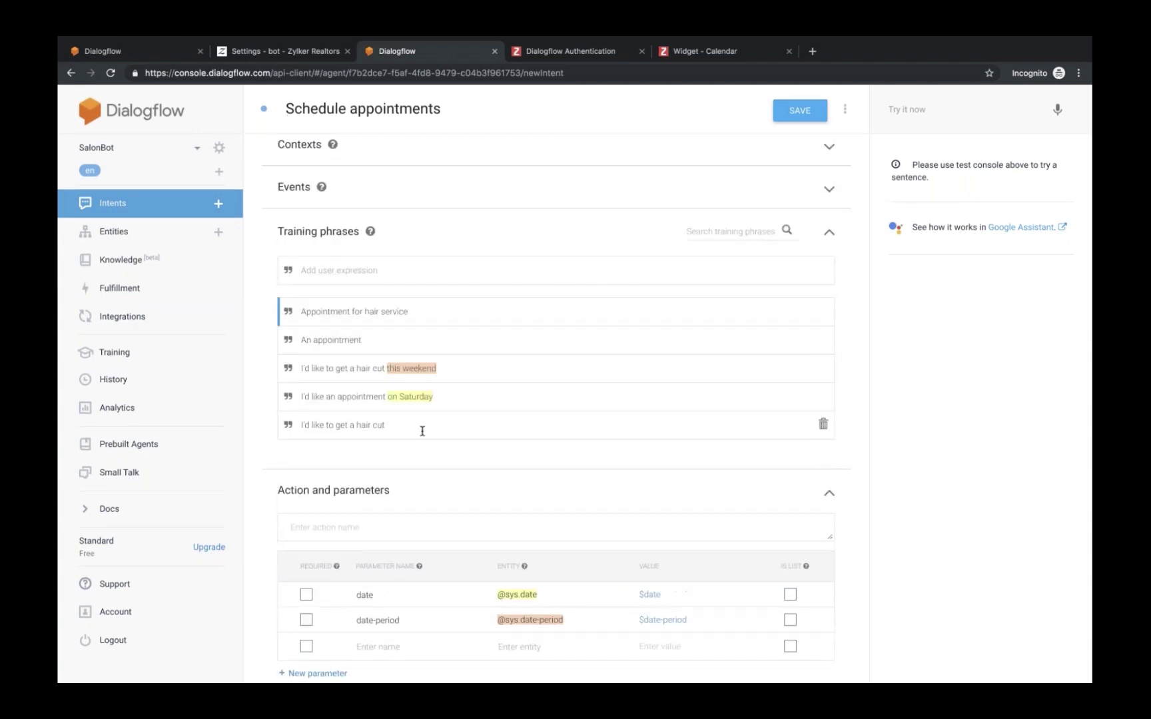
- Enter "Please choose a preferred date:" as the text response of the Schedule appointments intent
{"action": "scroll", "coordinate": [423, 431], "scroll_direction": "down", "scroll_amount": 6}
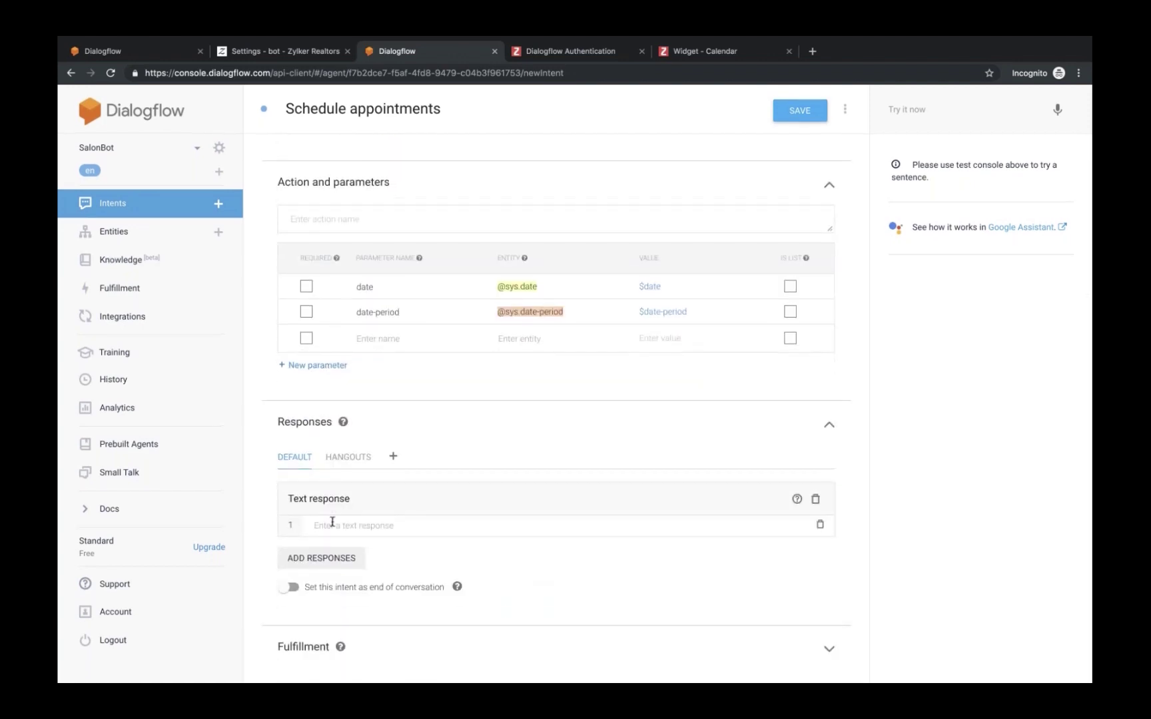
{"action": "left_click", "coordinate": [333, 522]}
{"action": "type", "text": "Please c"}
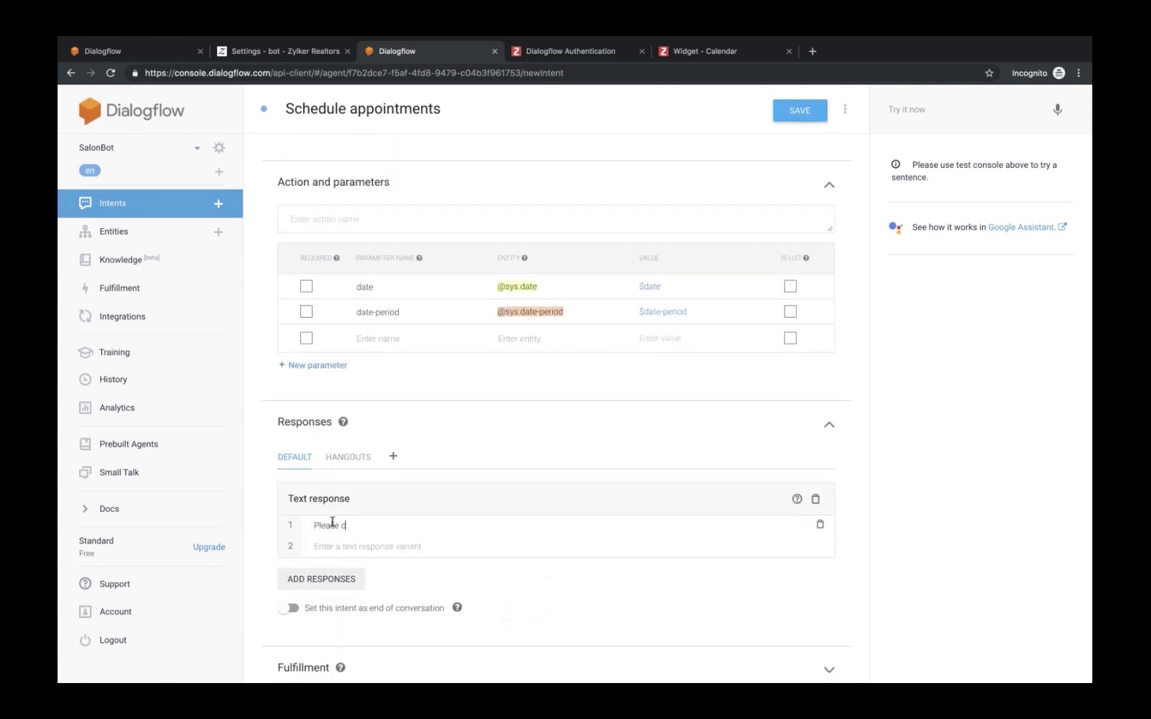
{"action": "type", "text": "hoose a pref"}
{"action": "type", "text": "ere"}
{"action": "type", "text": "red date"}
{"action": "type", "text": ":"}
- Add a custom payload response to the Schedule appointments intent and open a blank line inside its braces
{"action": "left_click", "coordinate": [317, 581]}
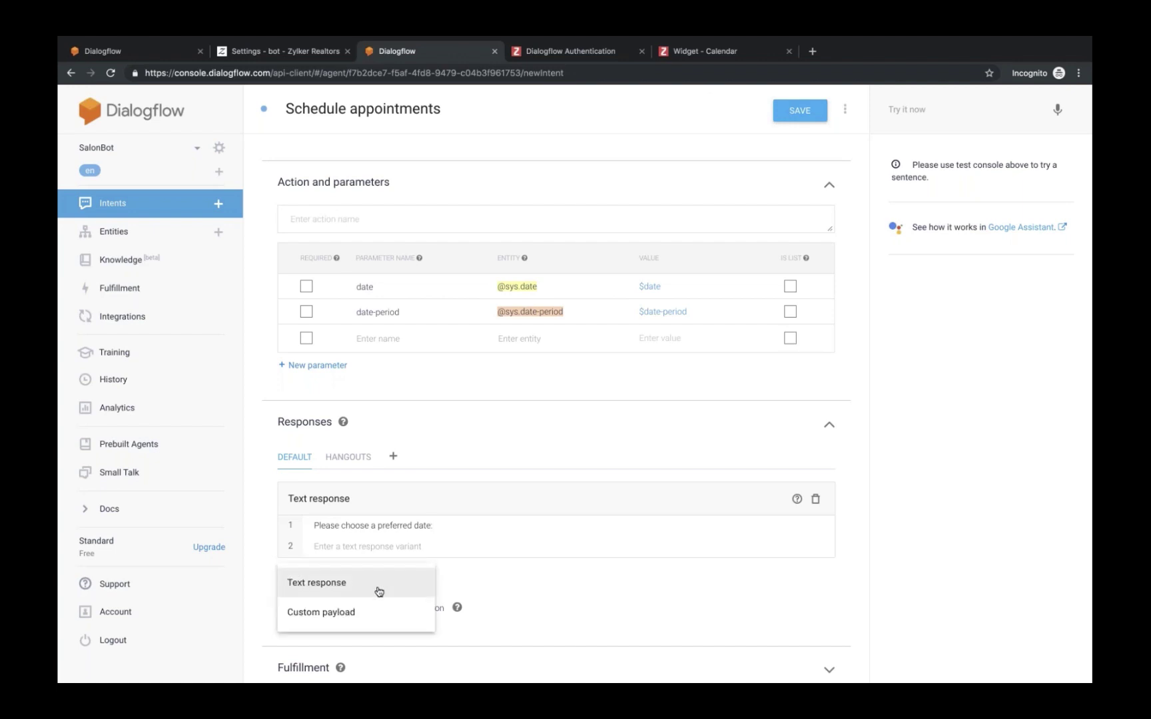
{"action": "left_click", "coordinate": [340, 619]}
{"action": "scroll", "coordinate": [397, 568], "scroll_direction": "down", "scroll_amount": 2}
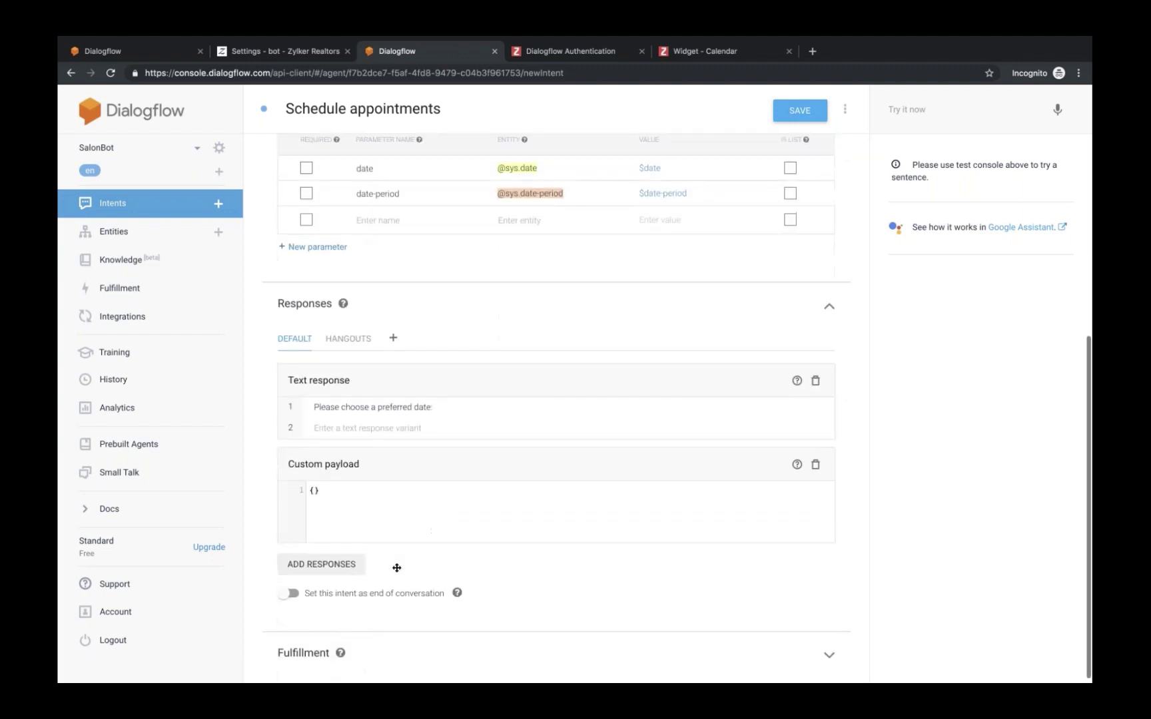
{"action": "left_click", "coordinate": [313, 491]}
{"action": "key", "text": "Return"}
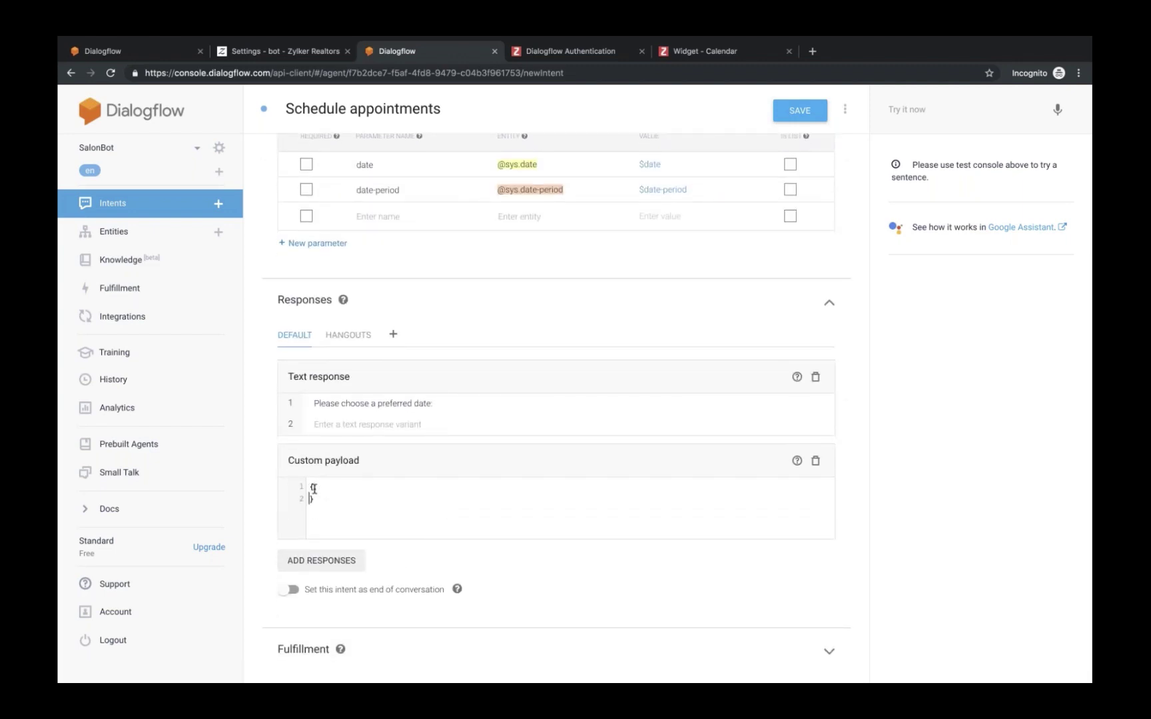
{"action": "left_click", "coordinate": [322, 486]}
{"action": "key", "text": "Return"}
- Copy the Dialogflow Input sample code for the calendar card from the Zoho SalesIQ Calendar help page
{"action": "left_click", "coordinate": [702, 53]}
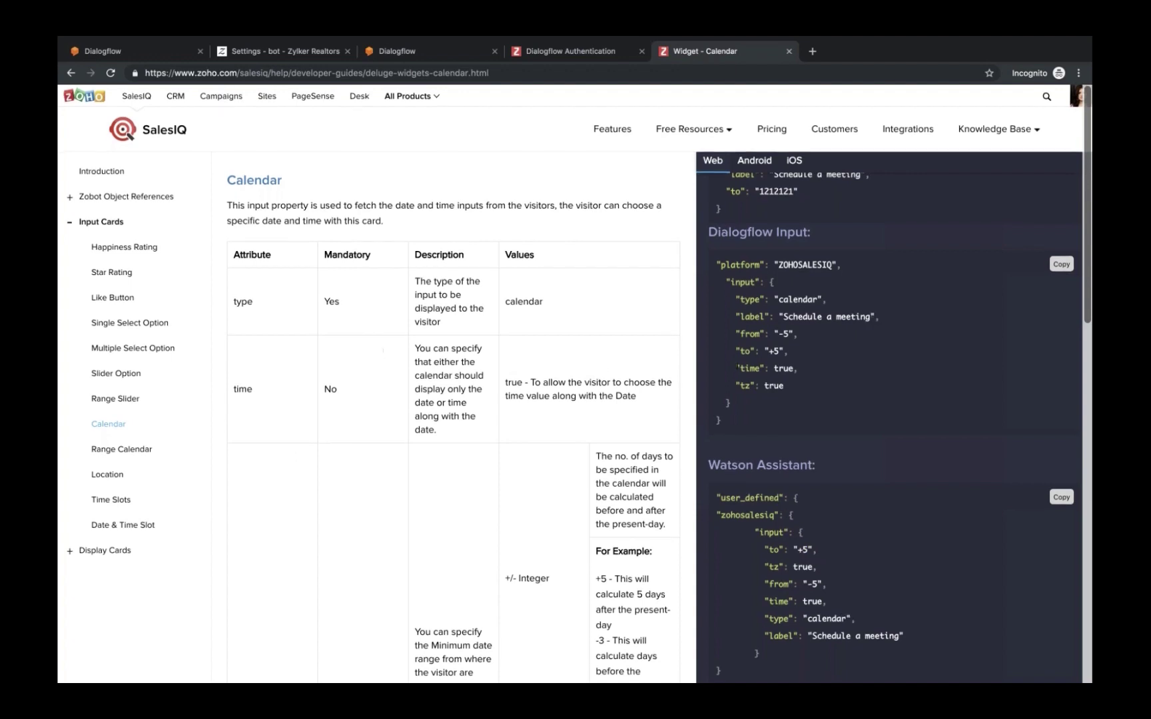
{"action": "scroll", "coordinate": [792, 379], "scroll_direction": "up", "scroll_amount": 5}
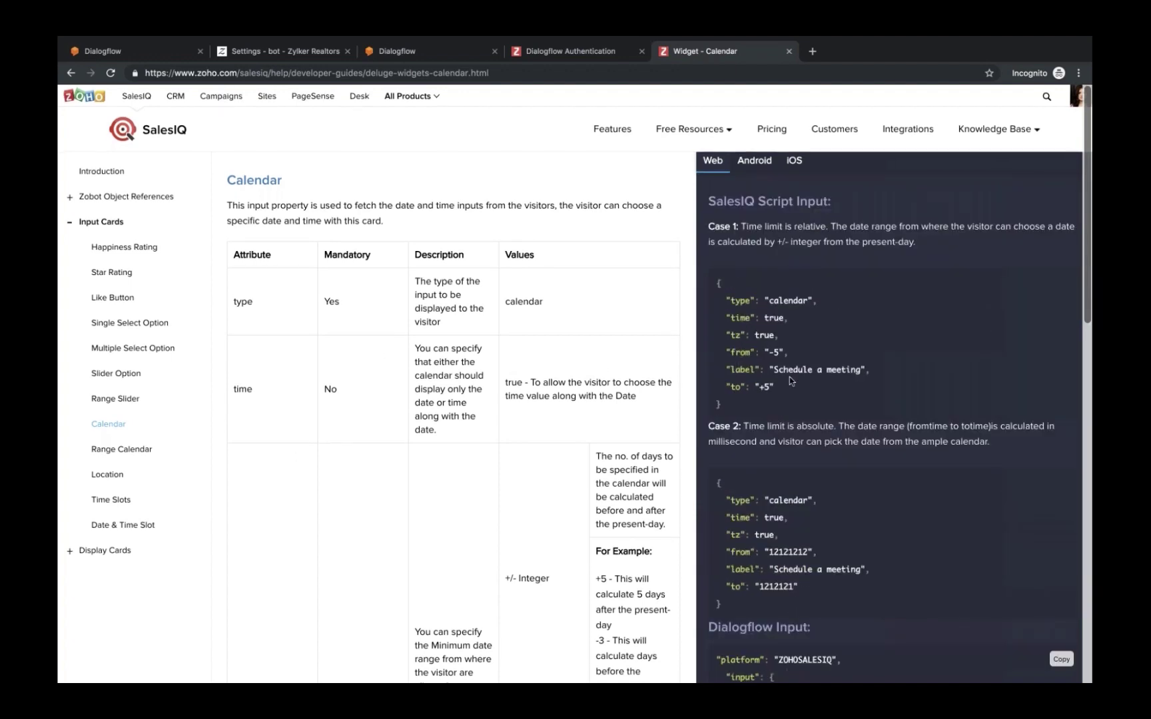
{"action": "scroll", "coordinate": [809, 411], "scroll_direction": "down", "scroll_amount": 4}
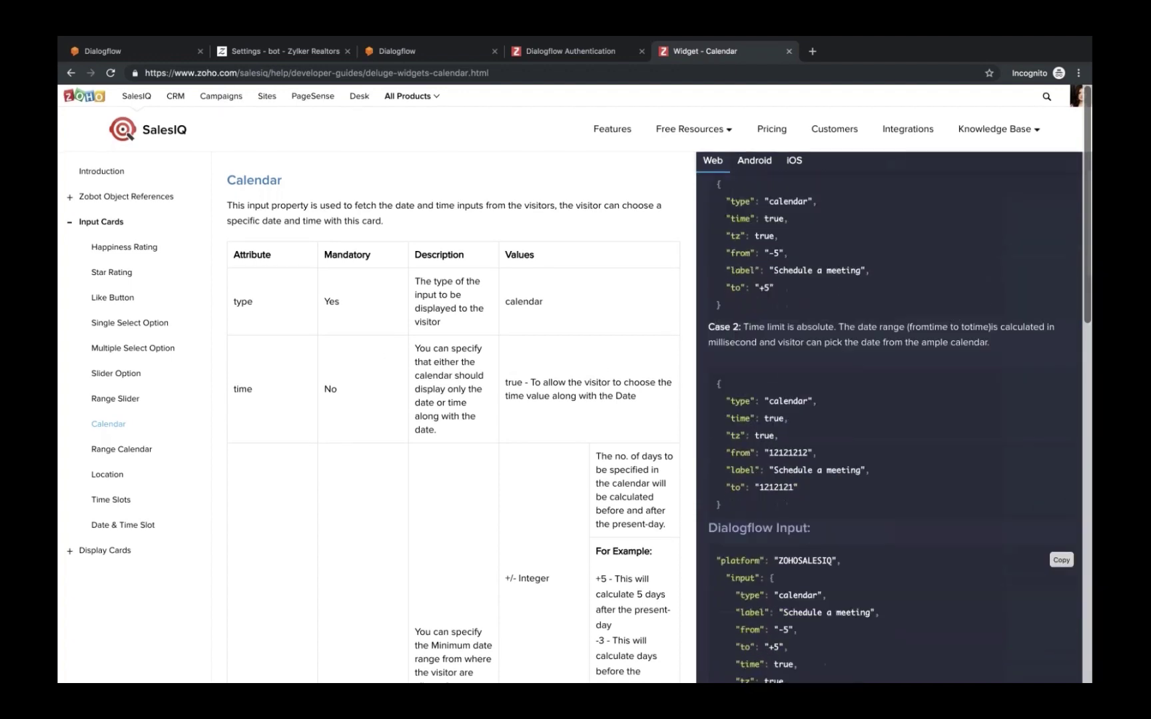
{"action": "scroll", "coordinate": [808, 466], "scroll_direction": "down", "scroll_amount": 1}
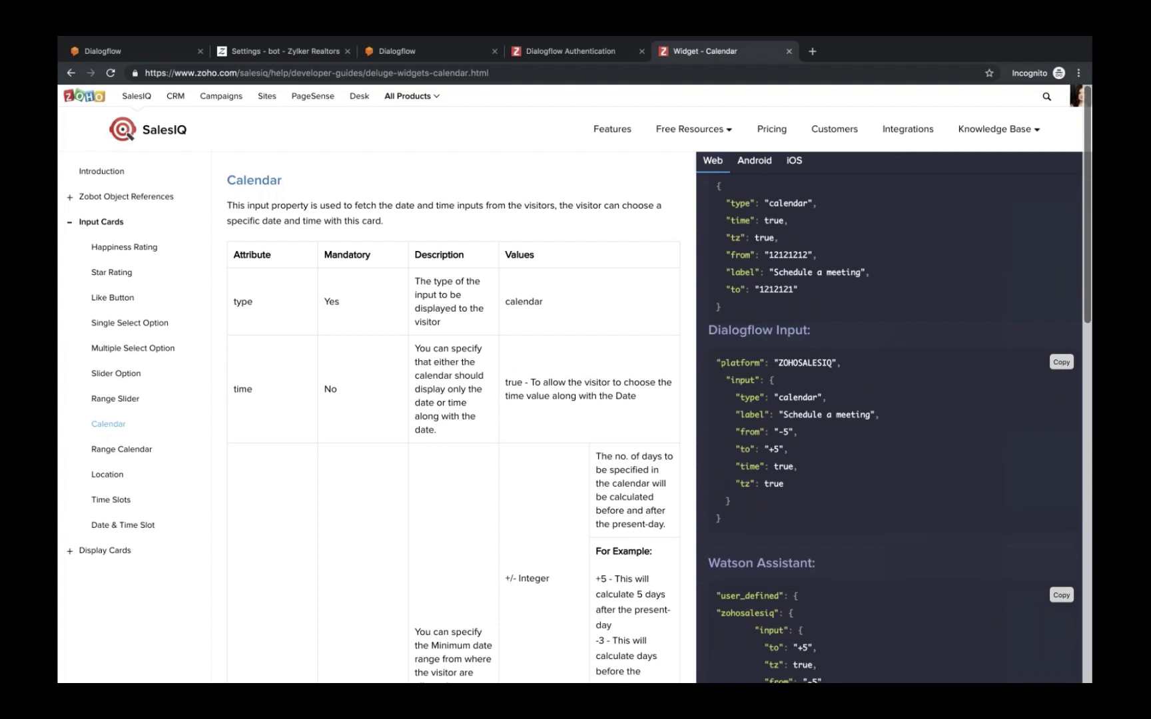
{"action": "left_click_drag", "start_coordinate": [716, 361], "coordinate": [766, 518]}
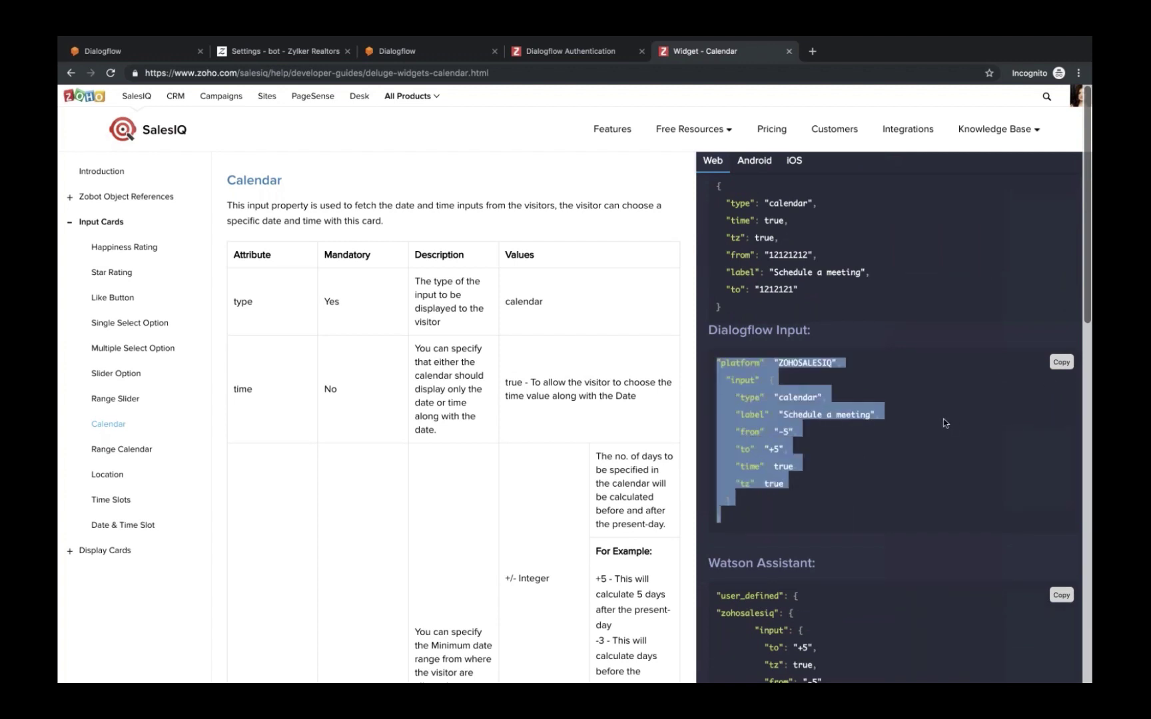
{"action": "left_click", "coordinate": [1061, 361]}
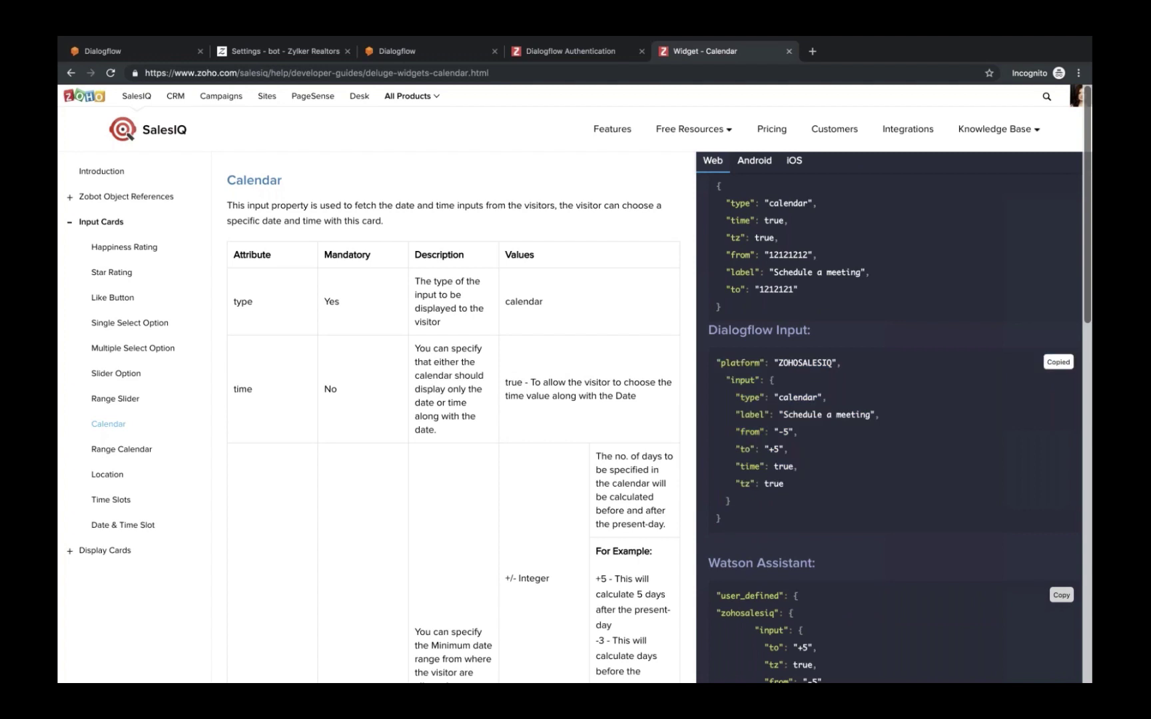
- Paste the copied ZOHOSALESIQ calendar code into the custom payload of the Schedule appointments intent in Dialogflow
{"action": "mouse_move", "coordinate": [313, 40]}
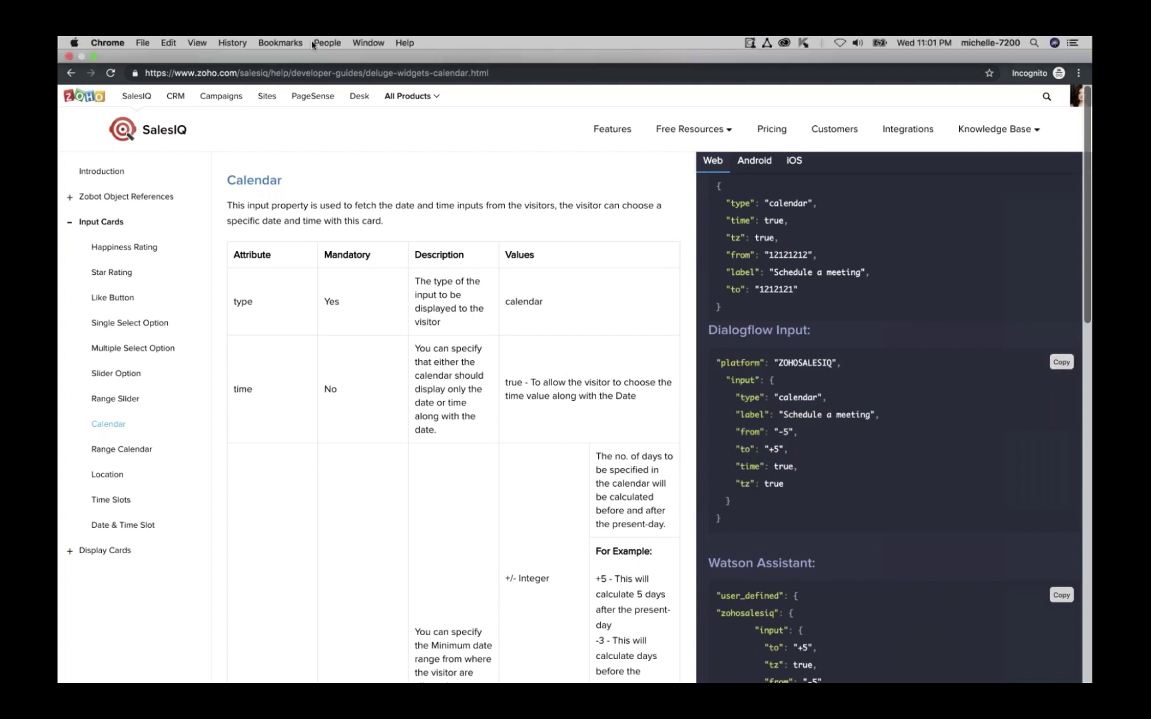
{"action": "left_click", "coordinate": [397, 51]}
{"action": "key", "text": "super+v"}
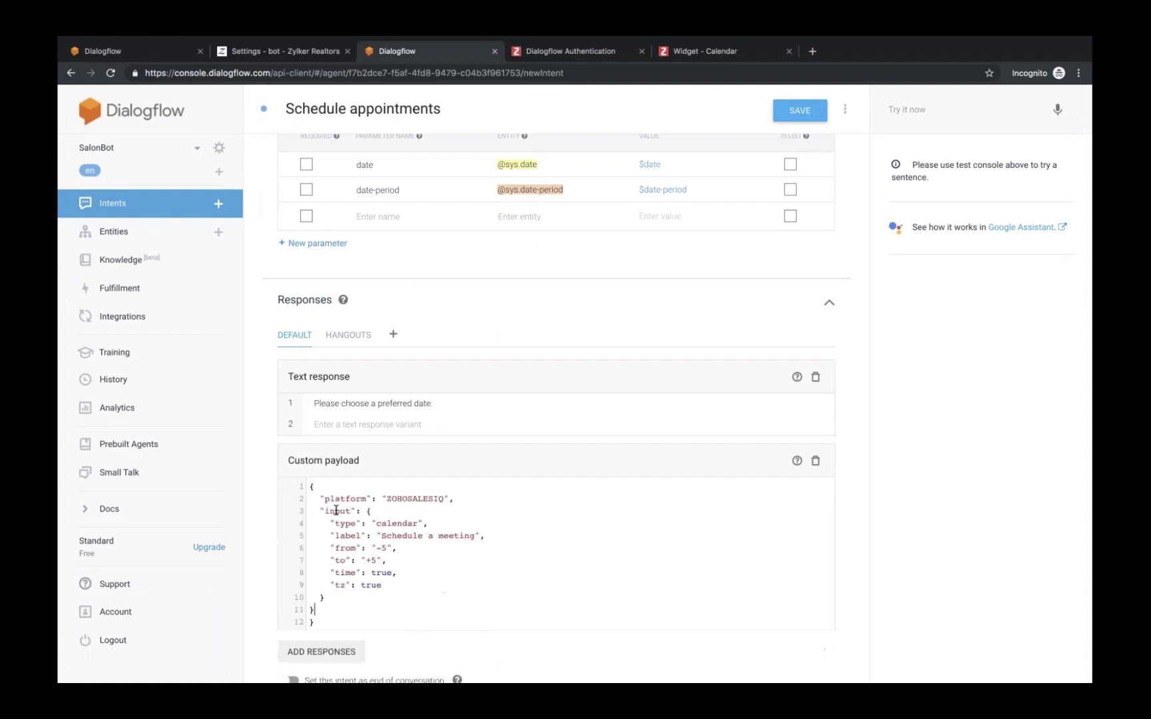
- Delete the extra closing brace at the end of the custom payload and save the Schedule appointments intent
{"action": "left_click", "coordinate": [325, 621]}
{"action": "key", "text": "BackSpace"}
{"action": "key", "text": "BackSpace"}
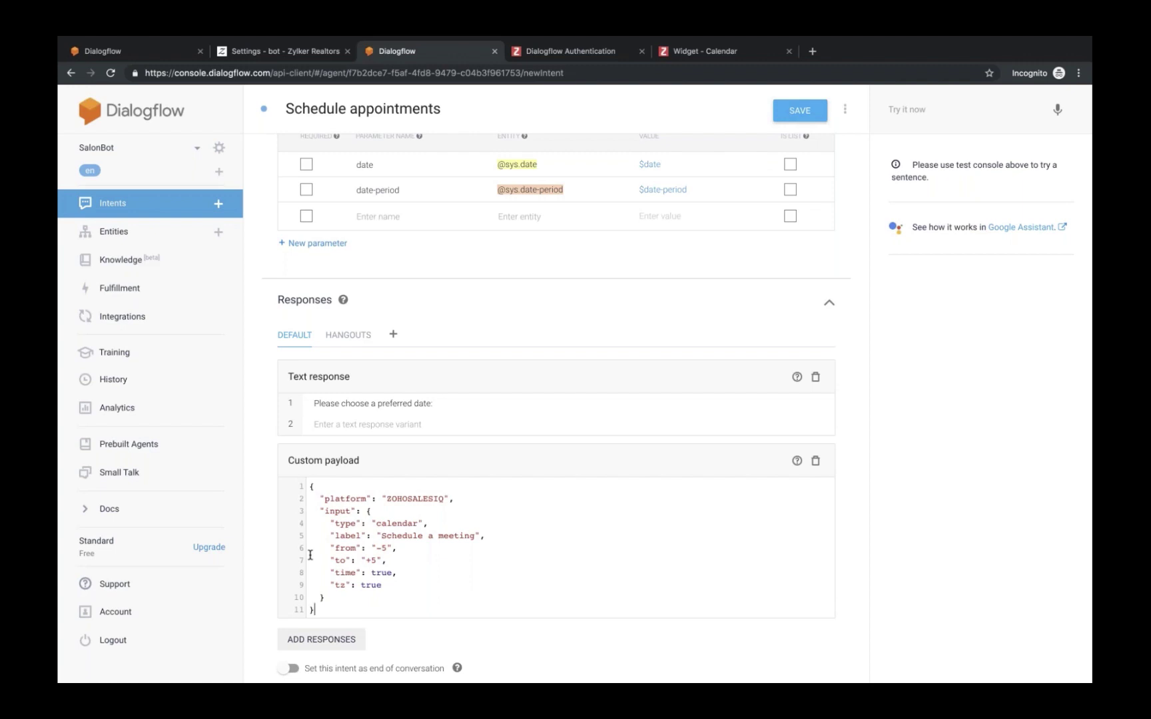
{"action": "left_click", "coordinate": [804, 113]}
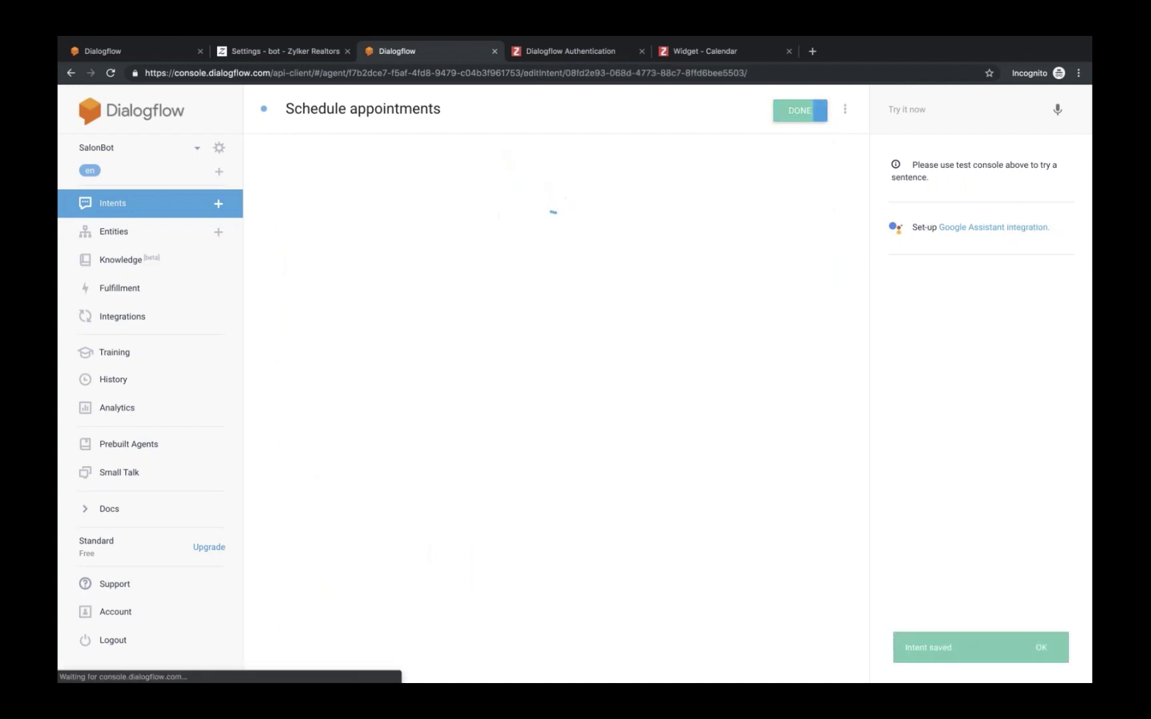